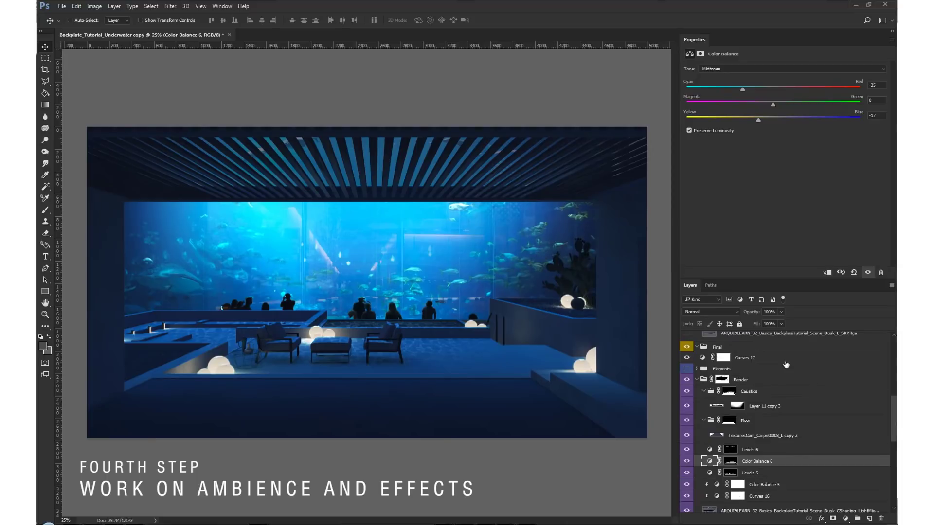
Add a Color Balance adjustment above the Curves 17 layer with Cyan-Red at +45 and Yellow-Blue at +5.
click(717, 421)
drag(781, 91, 812, 91)
drag(773, 119, 777, 119)
key(z)
click(585, 266)
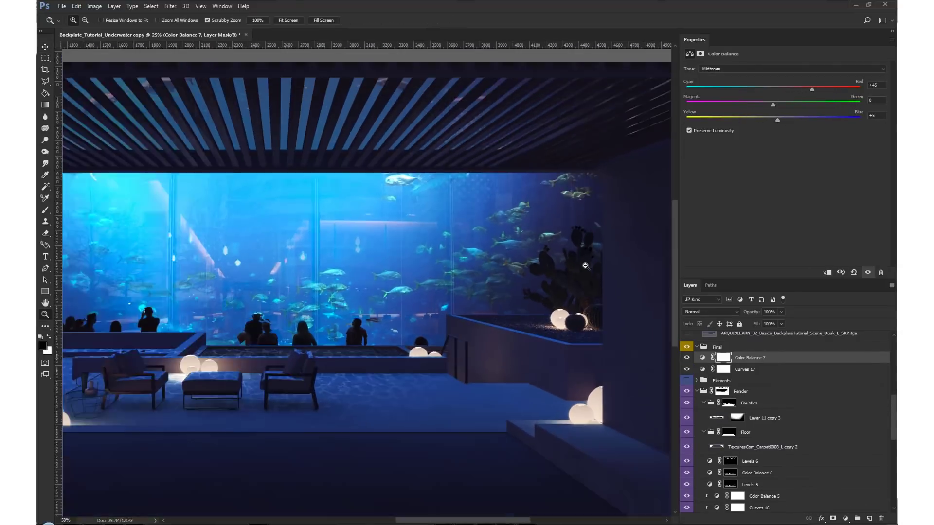
alt+click(585, 267)
Place a copy of the render at the top of the BG group and scale it to about 74% over the aquarium glass.
scroll(847, 402, down, 10)
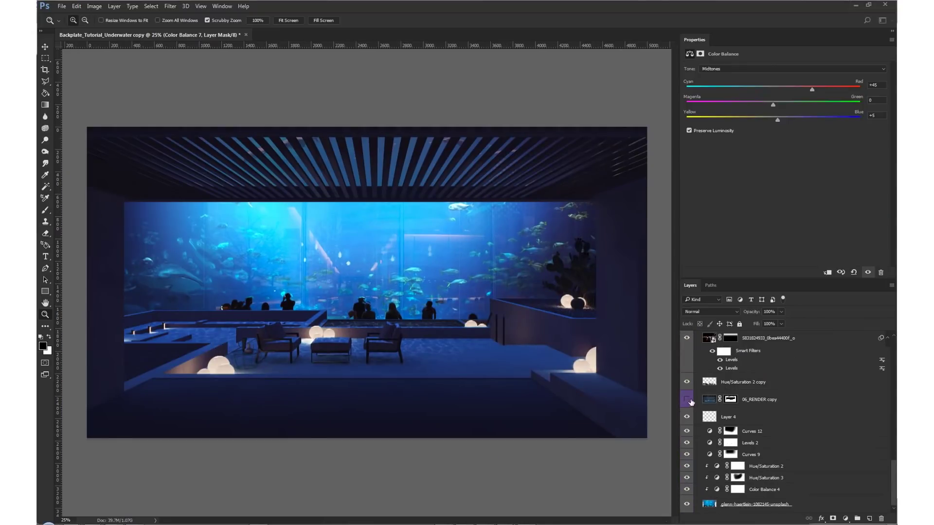
scroll(778, 403, up, 2)
drag(770, 424, 770, 437)
key(ctrl+t)
drag(647, 127, 590, 168)
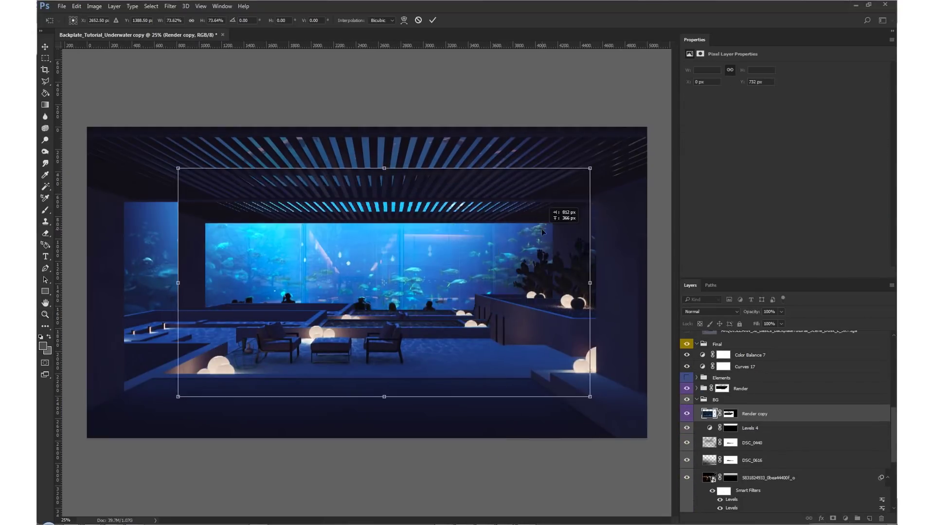
drag(542, 232, 528, 230)
key(Return)
Lower the Render copy layer's fill to 23%.
key(z)
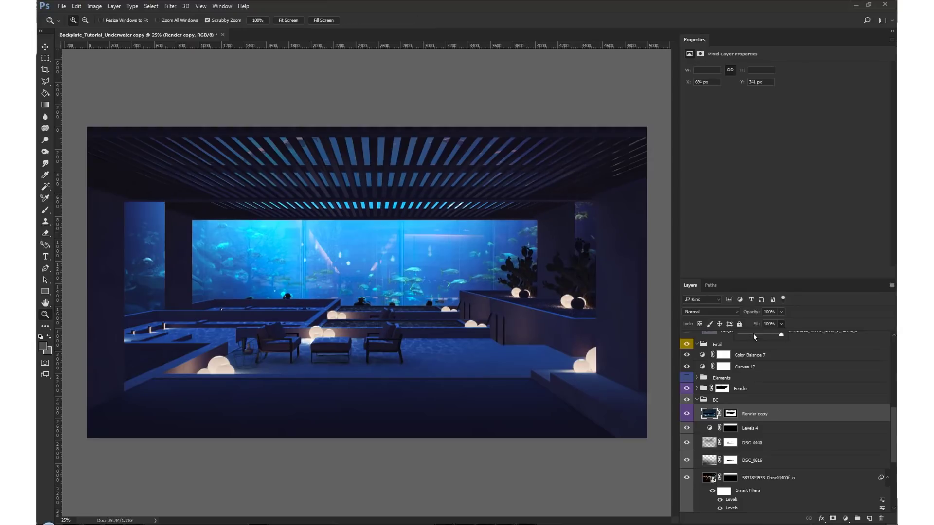
drag(753, 333, 748, 330)
click(668, 340)
Apply the Render copy layer's mask and remove the reflected strips at both sides of the glass.
key(m)
mouse_move(156, 193)
mouse_down()
mouse_move(178, 333)
mouse_move(186, 336)
mouse_up()
right_click(731, 414)
click(747, 444)
drag(549, 191, 596, 347)
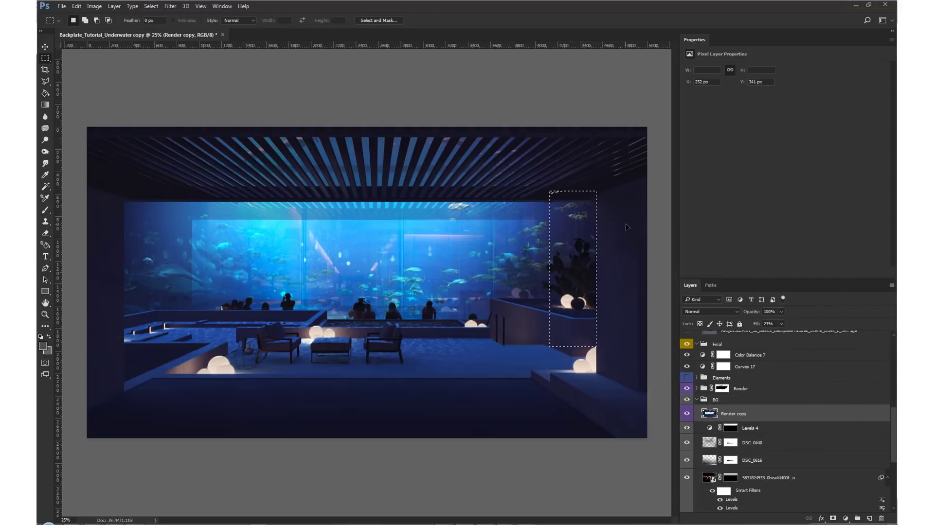
key(ctrl+d)
Duplicate Render copy as a smaller second reflection beneath it and slightly blur the original Render copy layer.
key(ctrl+j)
key(v)
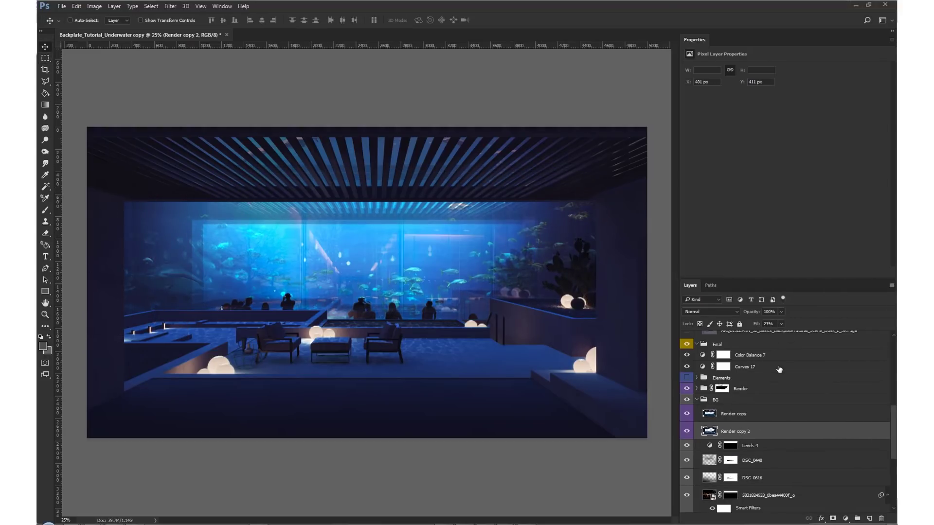
click(780, 413)
click(169, 5)
click(160, 104)
click(169, 6)
key(Escape)
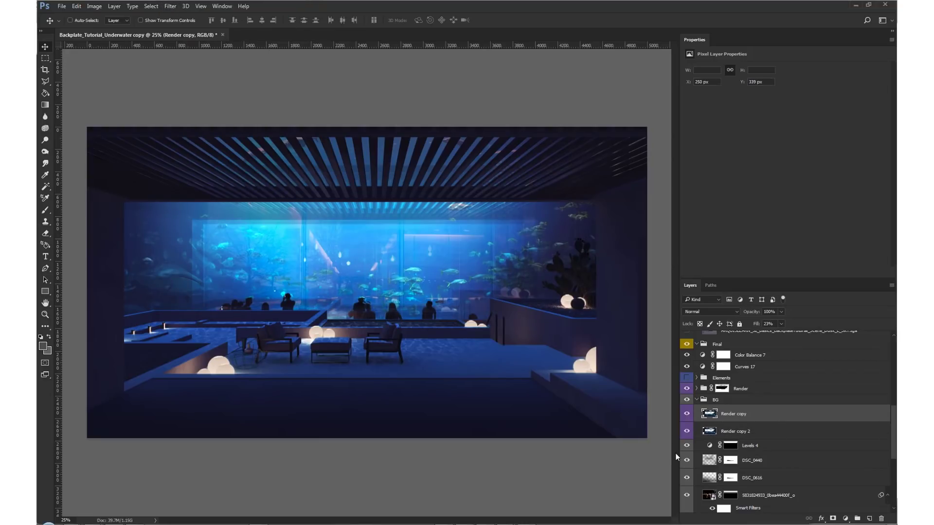
Examine the overlapping glass reflections and crowd silhouettes up close.
key(ctrl+plus)
key(ctrl+plus)
right_click(405, 323)
key(Escape)
click(722, 389)
scroll(778, 437, down, 3)
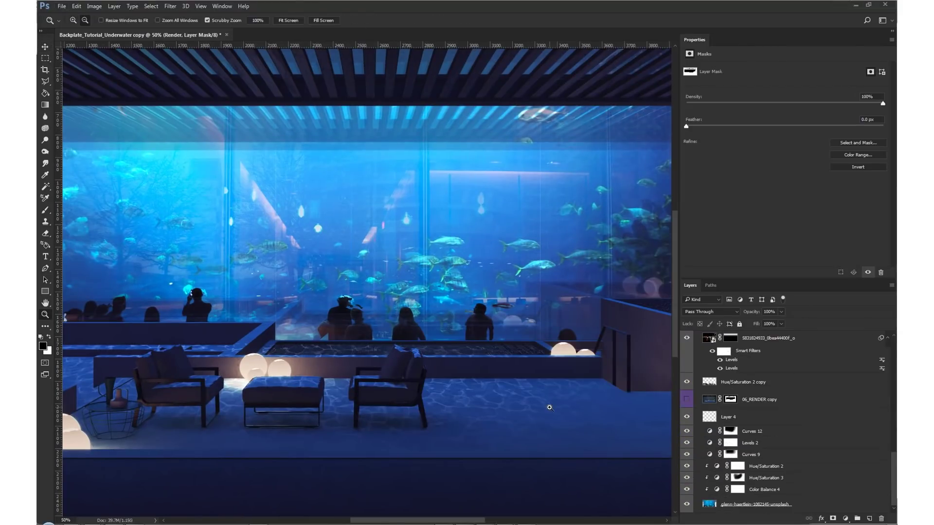
key(z)
alt+click(535, 413)
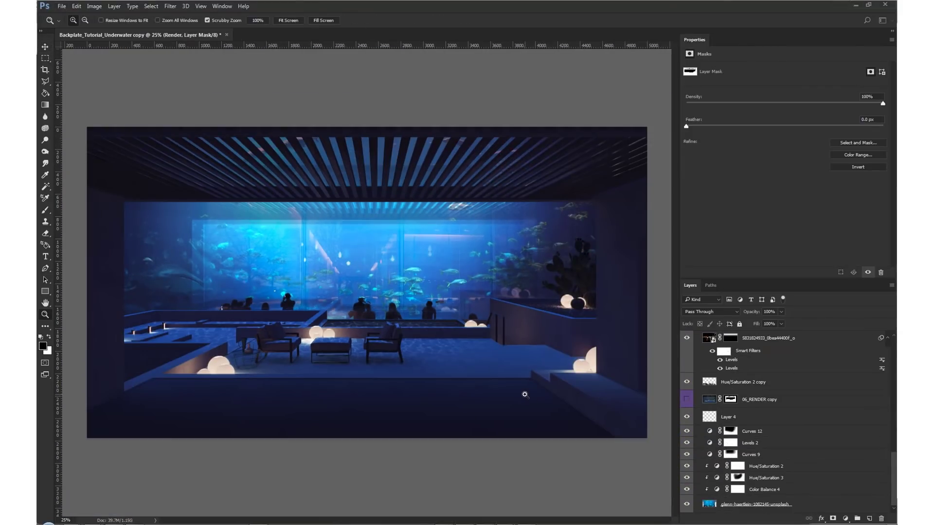
Set the Render copy 2 layer's fill to 15% and add a layer mask to it.
scroll(808, 488, up, 3)
key(v)
right_click(423, 308)
key(Escape)
scroll(768, 441, up, 2)
click(759, 417)
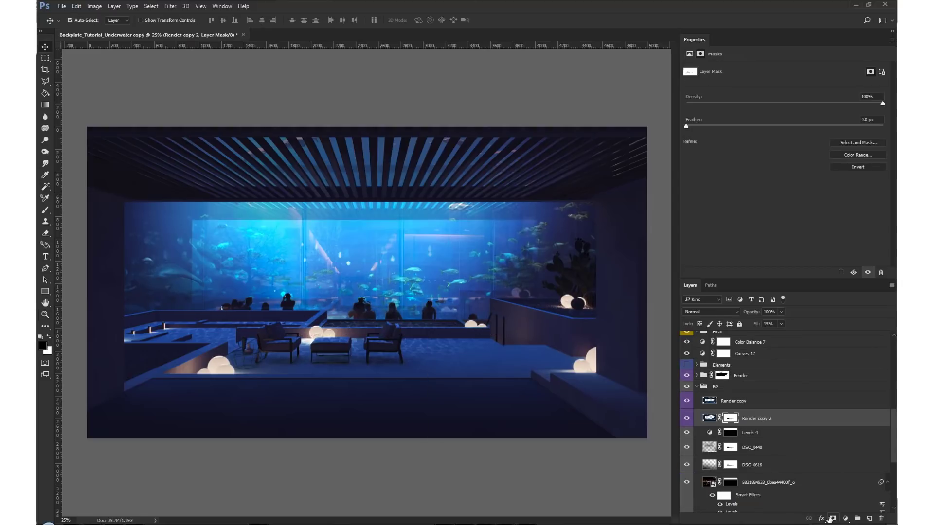
Duplicate the Hue/Saturation 2 copy silhouette layer, scale the copy down beside the existing crowd and lower its fill.
scroll(758, 468, down, 3)
scroll(759, 468, up, 1)
click(745, 423)
key(ctrl+j)
key(ctrl+t)
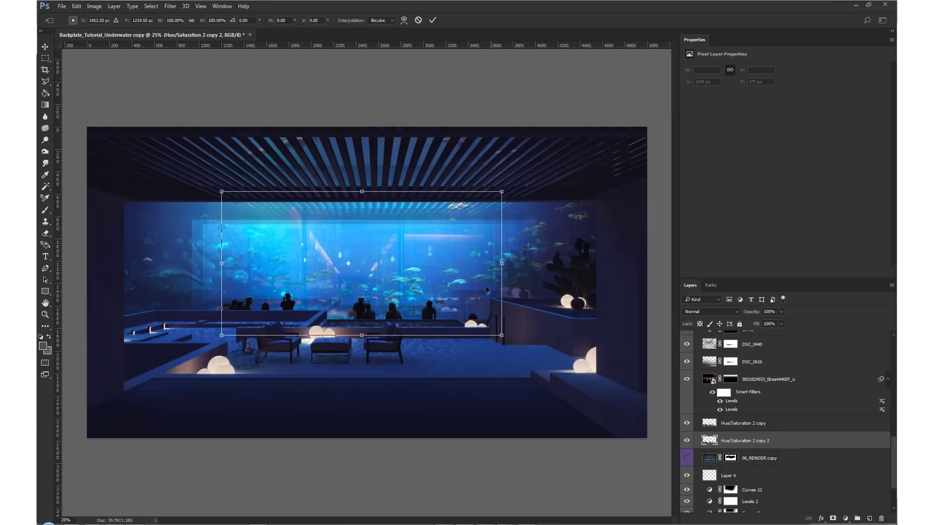
key(Return)
click(780, 324)
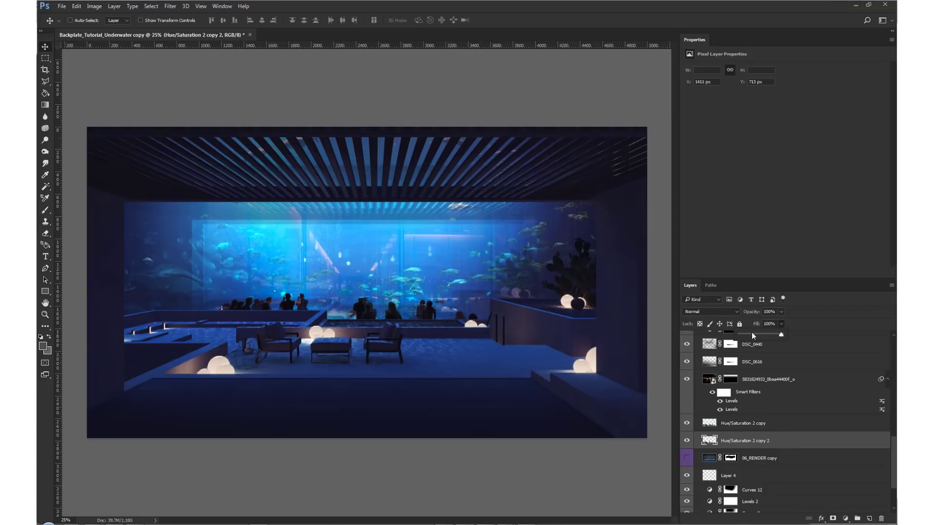
Add a Curves adjustment clipped to the Hue/Saturation 2 copy silhouette layer and adjust its color channels.
key(z)
key(alt+bracketright)
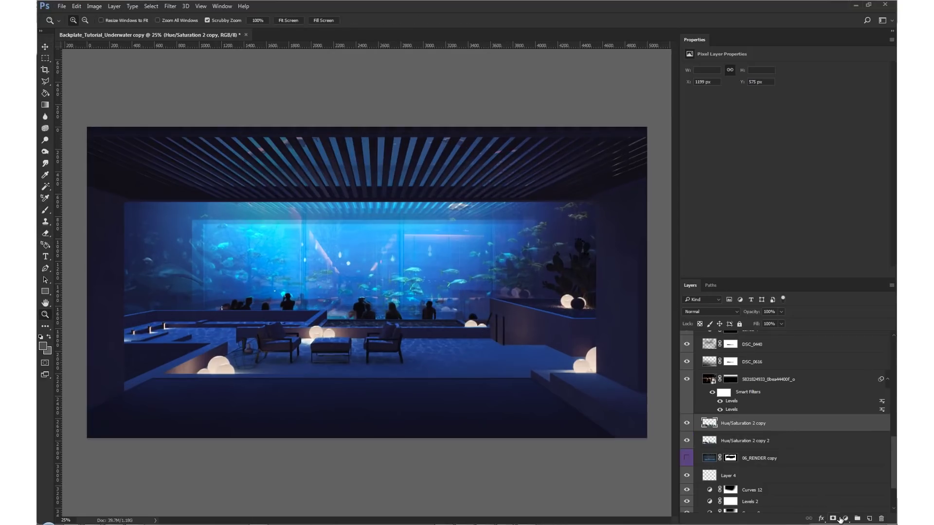
click(845, 519)
click(856, 374)
key(ctrl+alt+g)
click(780, 79)
click(710, 111)
click(780, 79)
click(711, 93)
drag(800, 139, 801, 147)
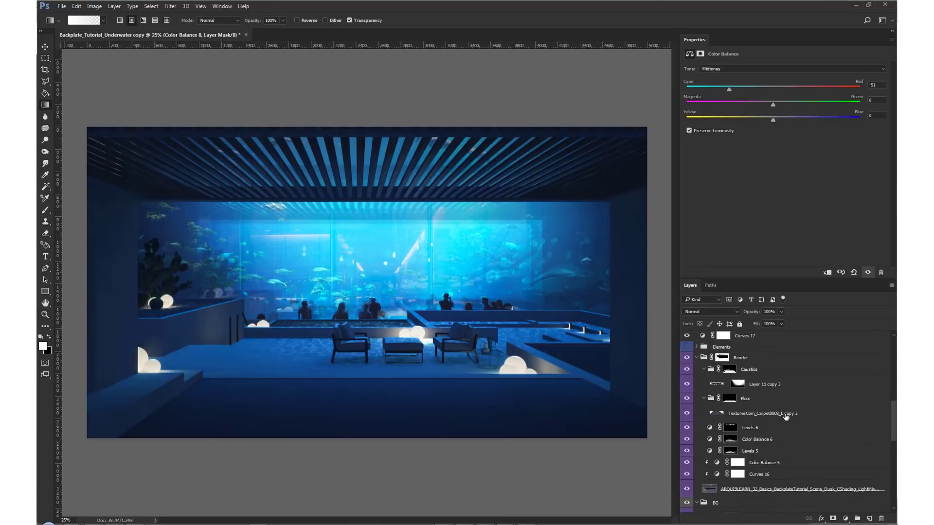
Compare the floor adjustment layers by toggling their visibility and hide Layer 11 copy 3.
click(728, 398)
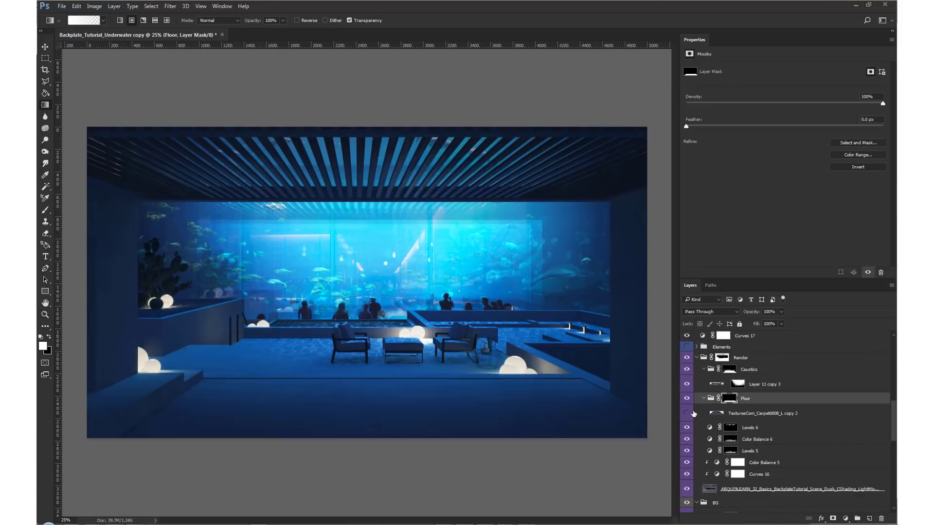
click(688, 440)
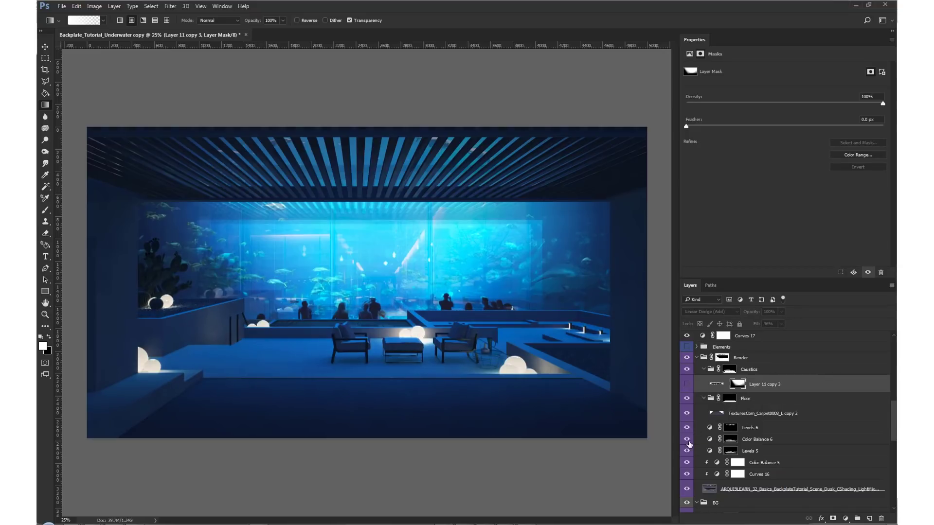
click(687, 451)
click(687, 451)
Soften the Levels 5 mask on the floor using a soft black brush at 20% opacity.
click(731, 451)
key(b)
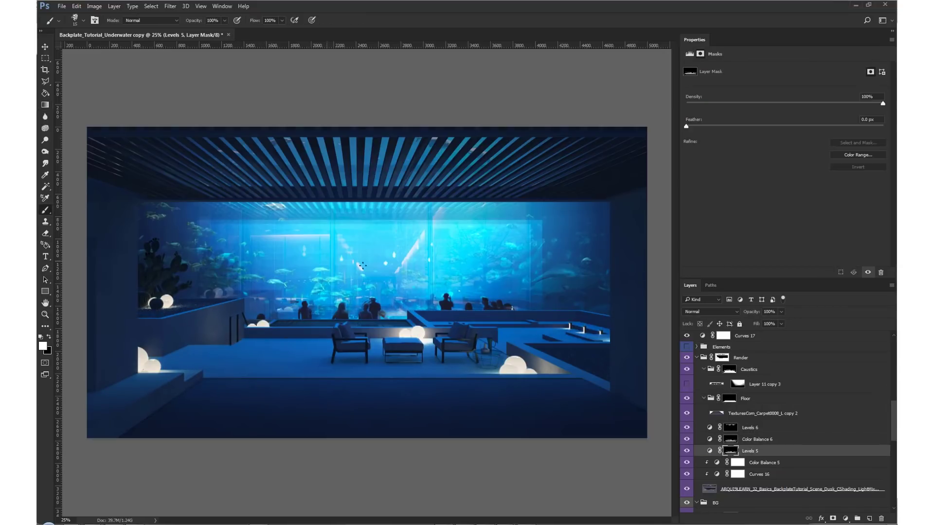
key(F5)
click(323, 89)
click(408, 292)
key(F5)
key(x)
key(bracketright)
key(bracketright)
key(bracketright)
key(2)
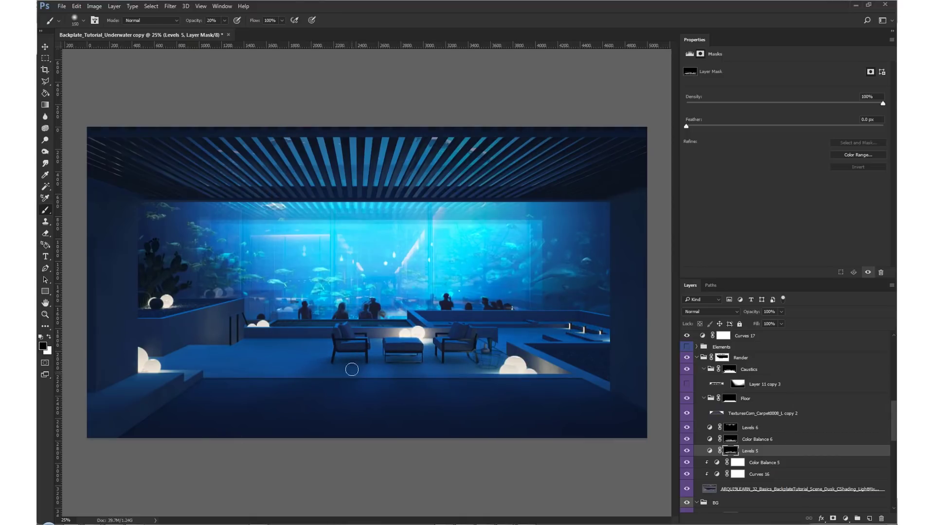
Paste the water caustics image above the carpet texture layer and stretch it across the seating area's floor.
click(728, 411)
key(ctrl+v)
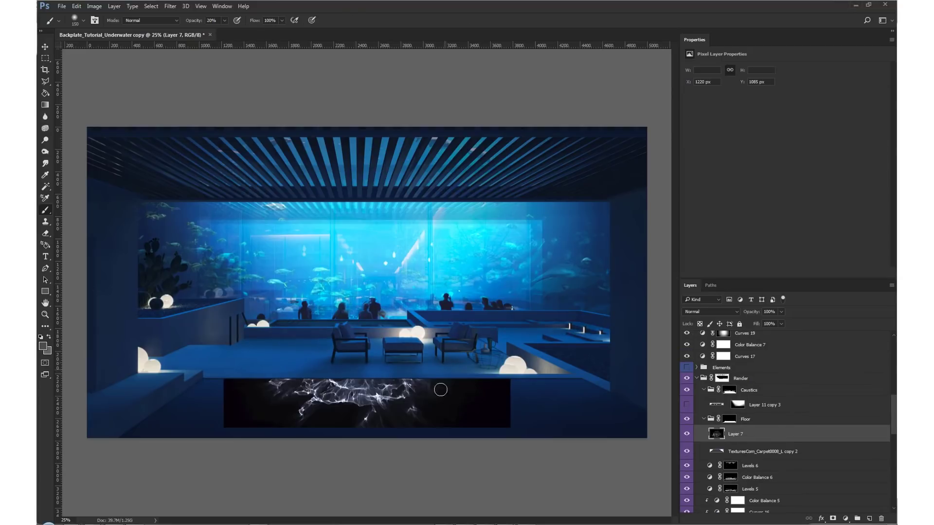
key(ctrl+t)
drag(366, 378, 367, 248)
drag(511, 325, 603, 322)
key(Return)
Set the caustics layer to Screen at 71% fill, adjust its color balance and align it within the Caustics group.
click(710, 312)
click(696, 371)
key(ctrl+b)
drag(602, 132, 580, 132)
click(688, 132)
key(v)
drag(469, 355, 466, 358)
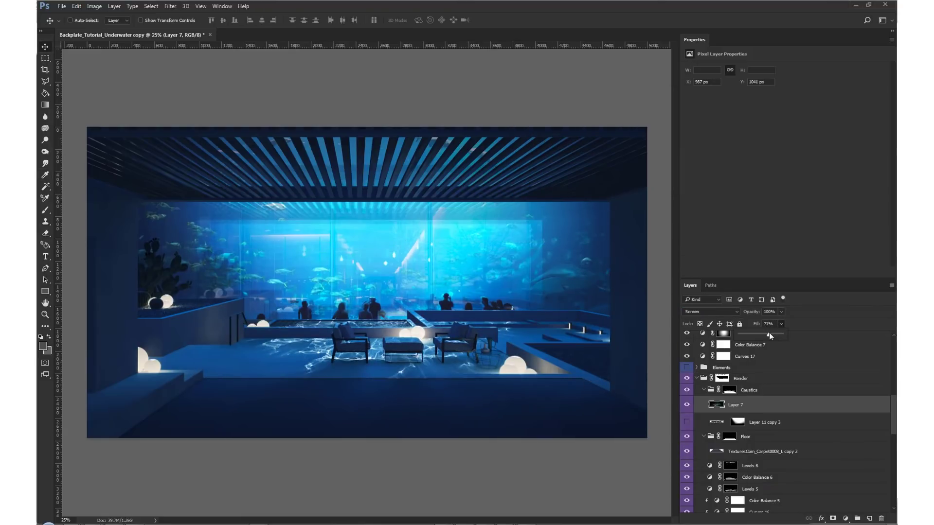
Mask Layer 7's caustics along the front floor edge and widen the image to about 115%.
click(833, 519)
key(u)
drag(580, 407, 203, 371)
click(716, 405)
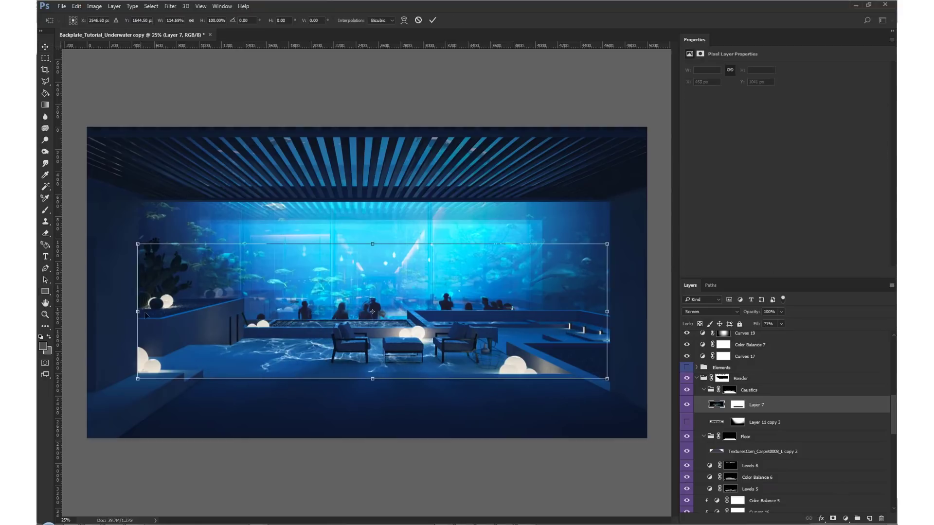
Paint black on Layer 7's mask to hide caustics around the furniture and back of the floor.
ctrl+click(729, 466)
key(ctrl+d)
click(738, 404)
key(b)
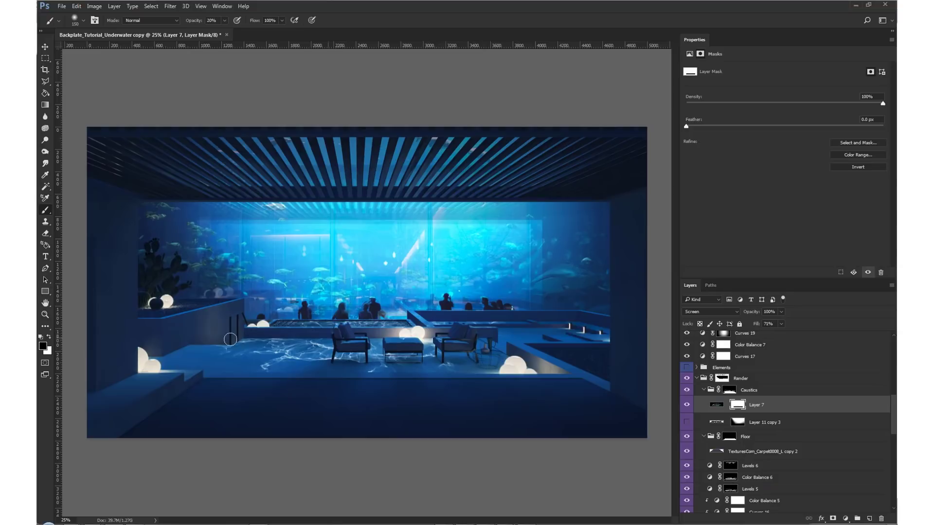
drag(397, 334, 233, 340)
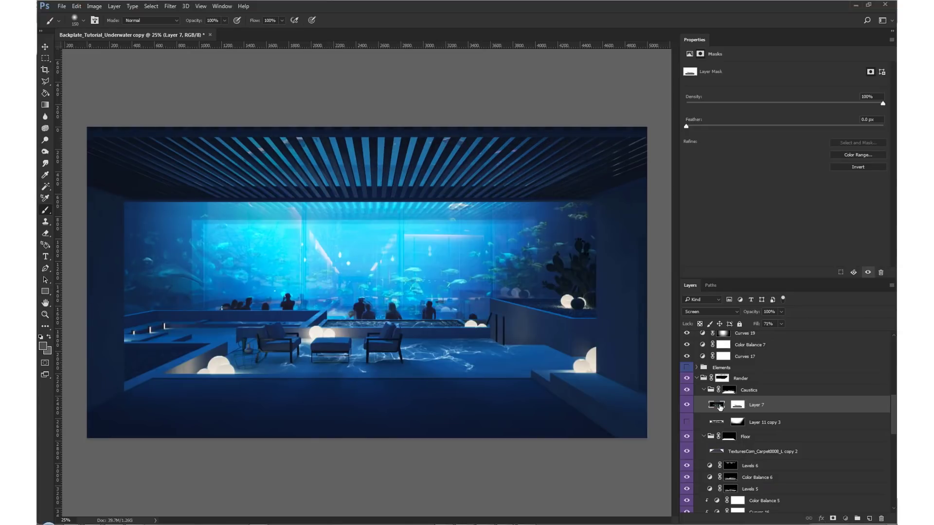
Shift Layer 7's color balance toward cyan and touch up its mask around the chairs.
key(ctrl+b)
click(579, 132)
click(698, 119)
click(737, 405)
scroll(330, 344, up, 1)
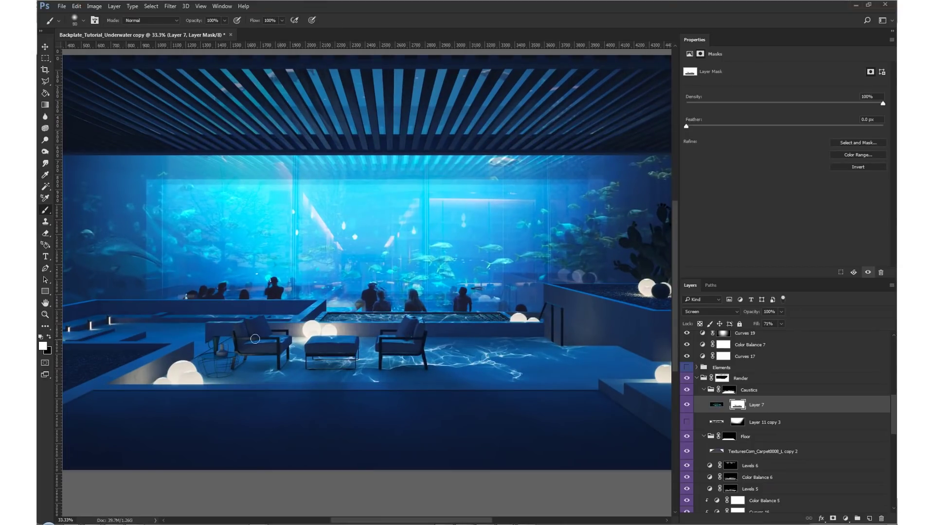
key(z)
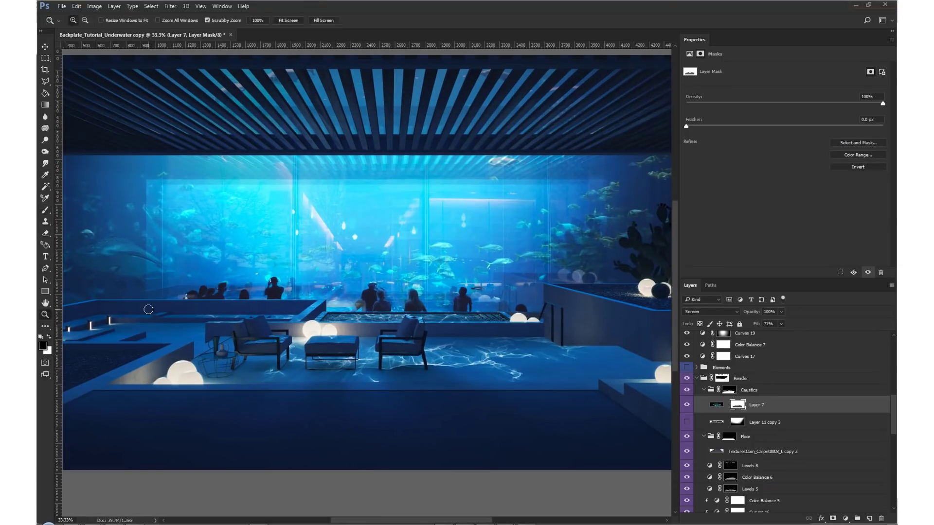
scroll(465, 222, down, 1)
key(v)
right_click(456, 225)
key(Escape)
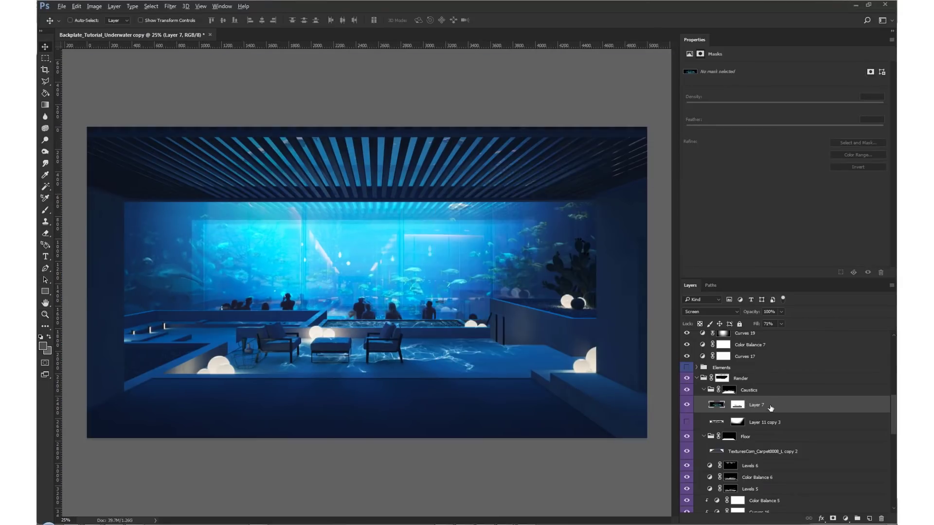
Duplicate Layer 7, disable the copy's mask and enlarge its caustics over the foreground floor.
click(764, 408)
drag(764, 412, 763, 443)
shift+click(737, 452)
key(ctrl+t)
drag(125, 298, 88, 272)
key(Return)
Move the Layer 7 copy above the Caustics group and delete its layer mask.
drag(762, 452, 754, 408)
right_click(730, 393)
click(747, 399)
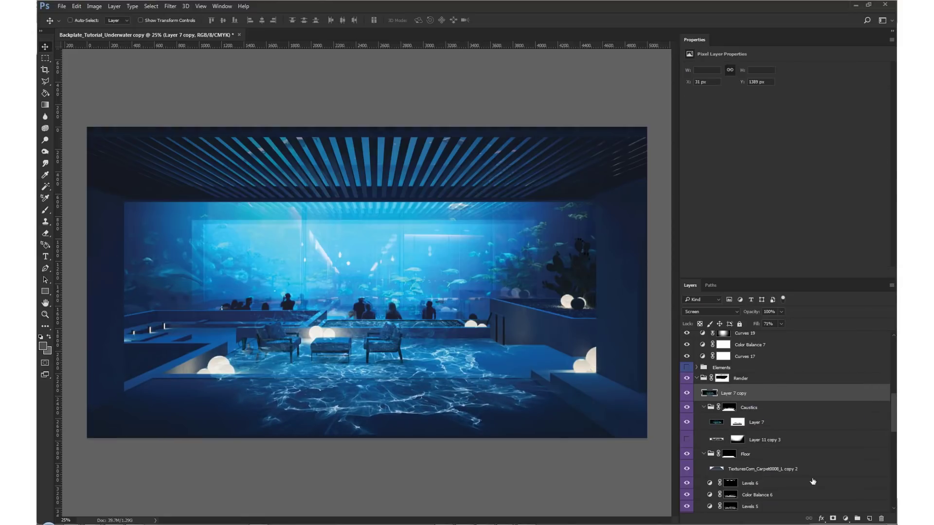
Mask Layer 7 copy so its caustics cover only the foreground floor and lower its fill to 37%.
key(u)
drag(122, 161, 644, 373)
drag(781, 324, 766, 336)
Apply a Motion Blur to the Layer 7 copy image with a 0° angle and a 17-pixel distance.
click(709, 393)
click(170, 6)
mouse_move(205, 100)
click(141, 155)
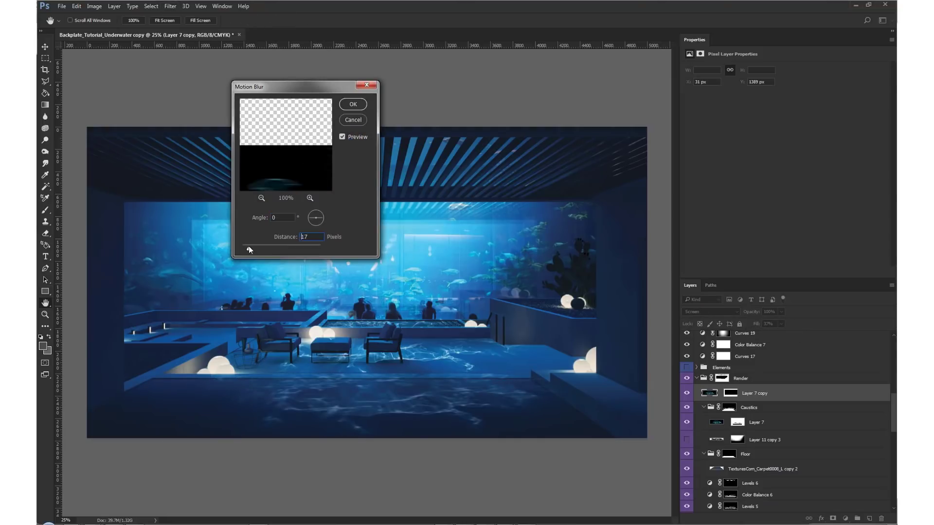
key(Return)
Fade the Layer 7 copy mask with a linear gradient running from the image's lower edge up to the floor step.
key(ctrl+backslash)
key(g)
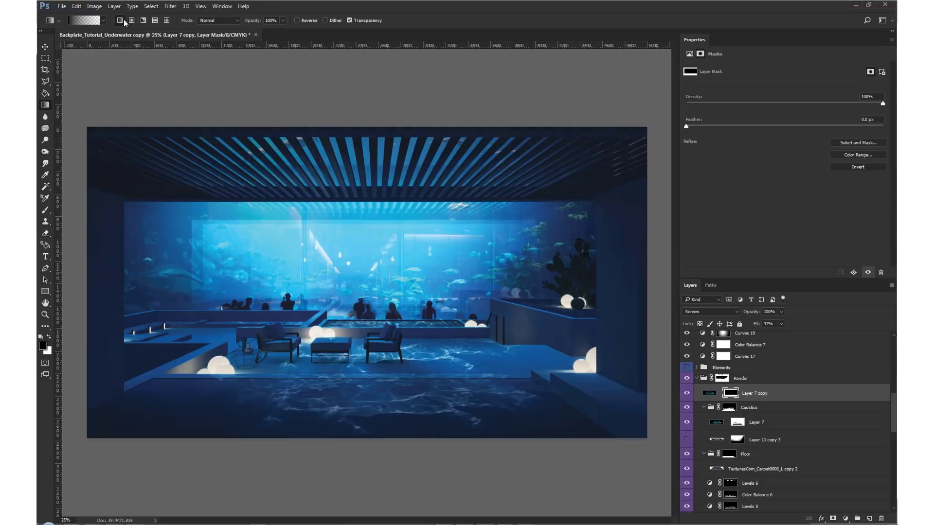
drag(363, 461, 364, 388)
key(ctrl+2)
key(ctrl+shift+h)
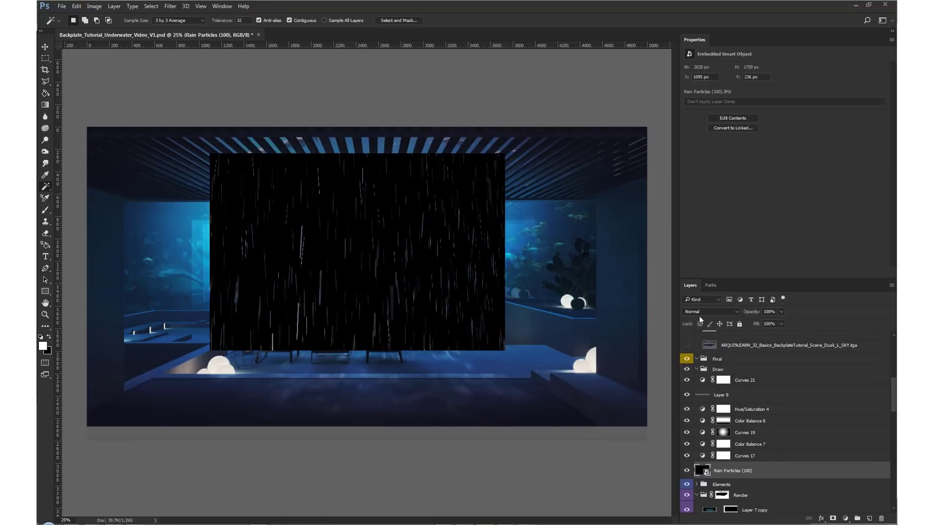
Set the Rain Particles (100) layer to Screen blending and rasterize it.
click(710, 312)
click(704, 370)
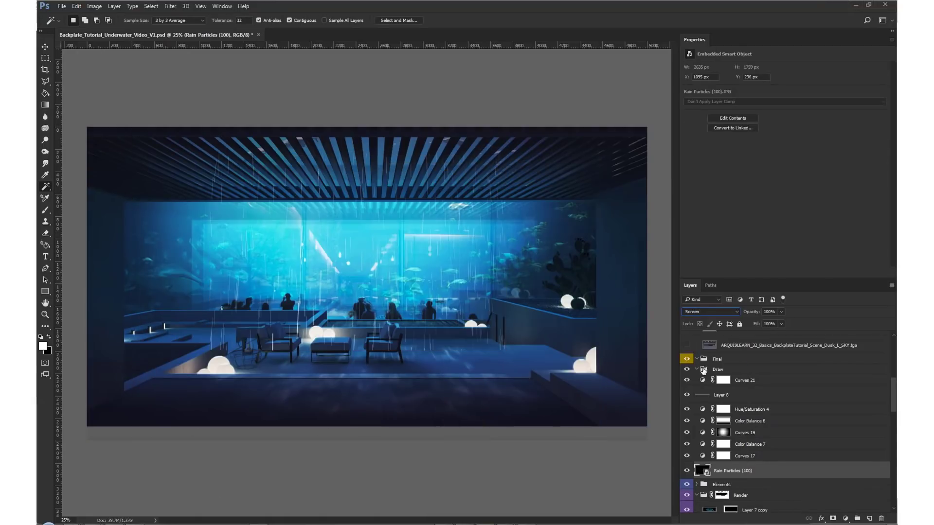
key(e)
right_click(762, 471)
click(808, 204)
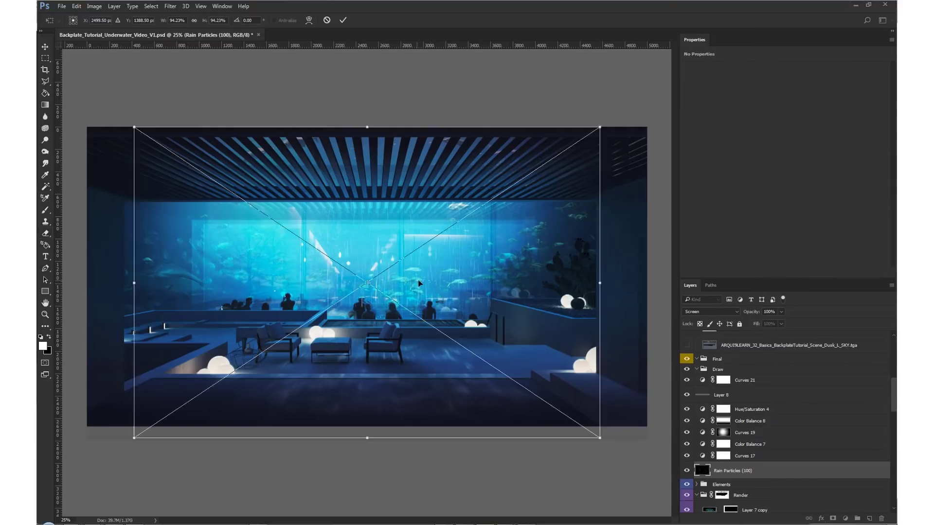
Place the Rain Particles (120) image, set its blending to Lighten and rasterize it.
key(Return)
click(710, 312)
click(706, 354)
click(466, 216)
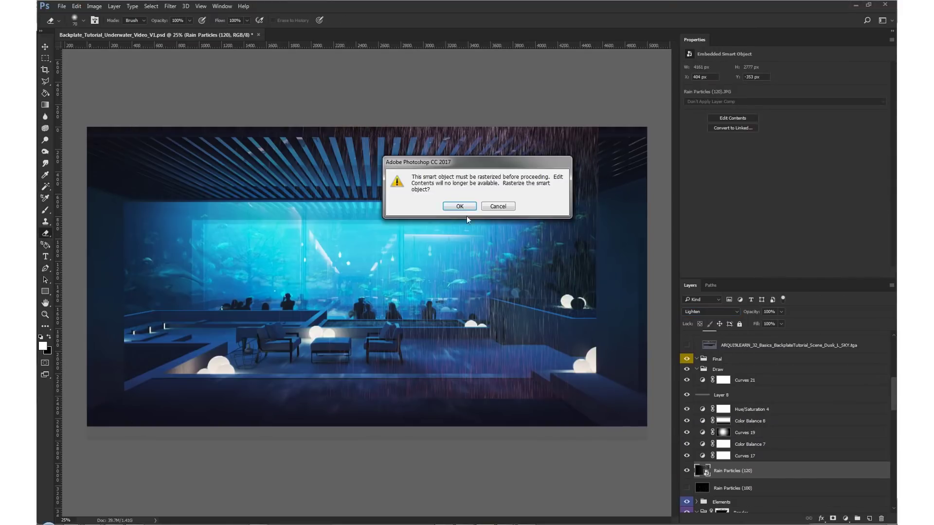
click(462, 204)
Place Rain Particles (120) beneath Layer 4 and shift its color to blue with Hue/Saturation.
scroll(788, 418, down, 10)
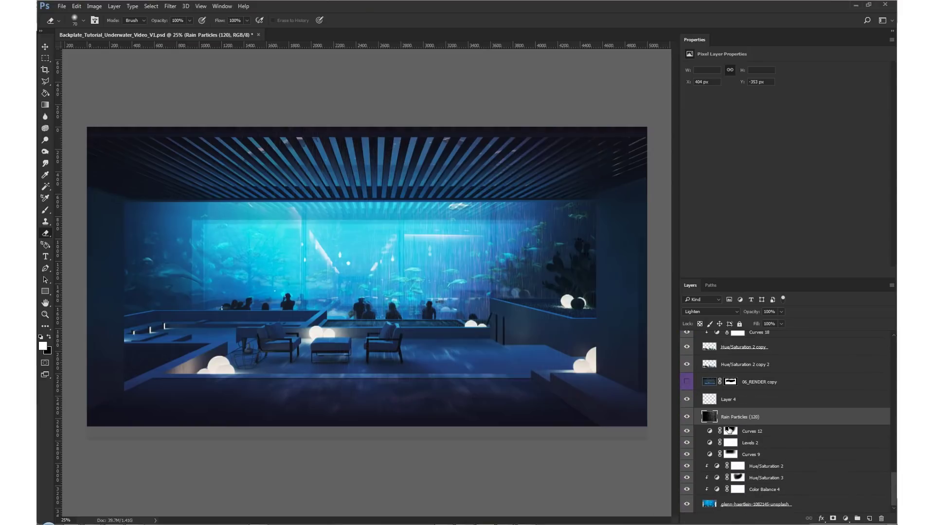
key(ctrl+u)
drag(309, 179, 360, 180)
click(430, 116)
key(v)
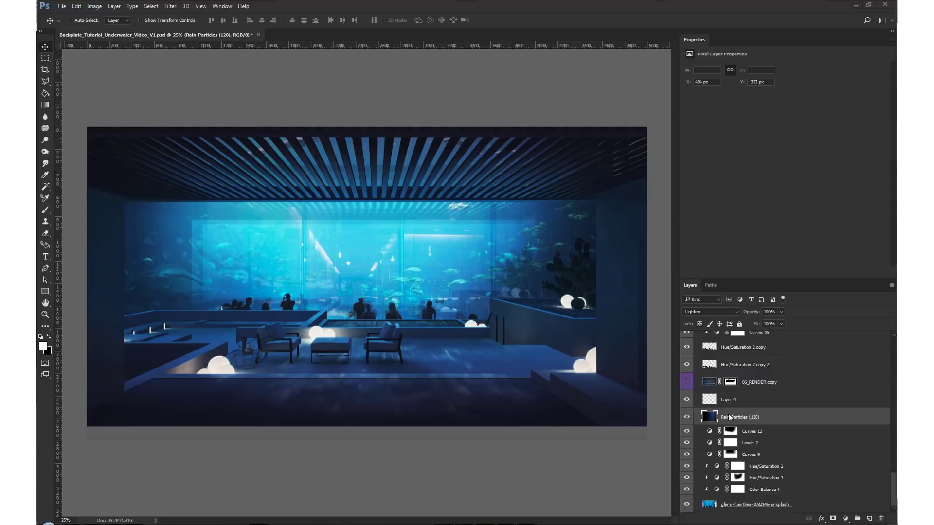
Place the Experimental (11) image above Rain Particles (100) and set its blending to Screen.
scroll(730, 417, up, 10)
click(703, 450)
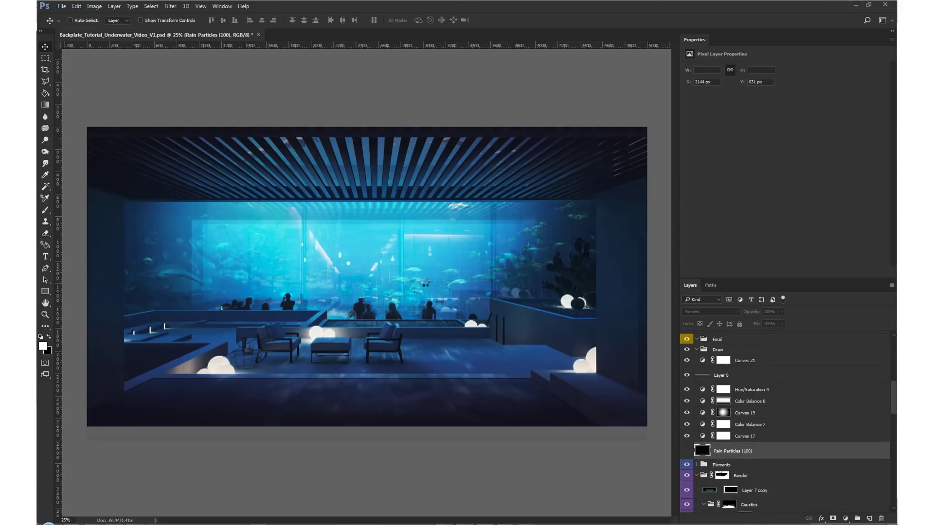
key(Return)
click(710, 311)
click(700, 370)
Darken Experimental (11) by raising the Levels black point, and shift its midtones toward cyan with a Color Balance value of -40.
key(ctrl+l)
drag(387, 222, 408, 225)
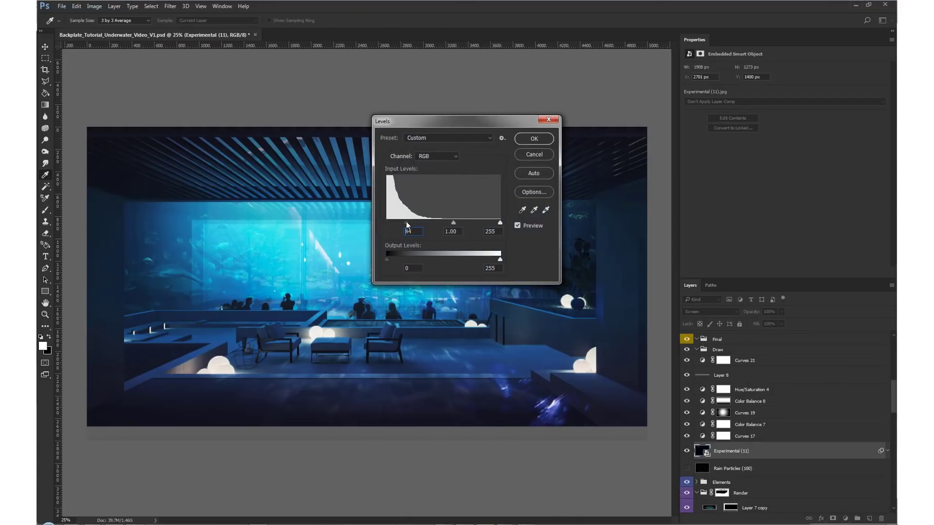
key(Return)
drag(584, 438, 610, 288)
key(ctrl+b)
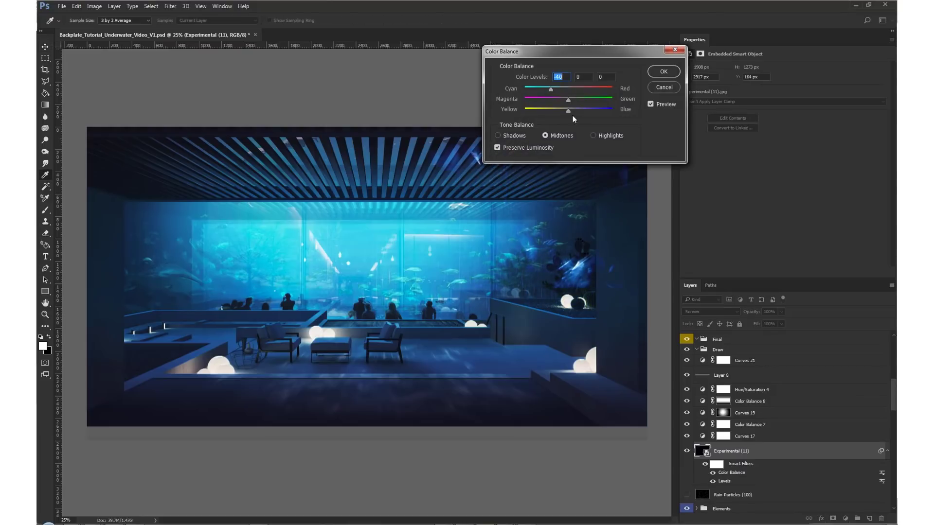
key(Return)
drag(547, 258, 582, 376)
key(e)
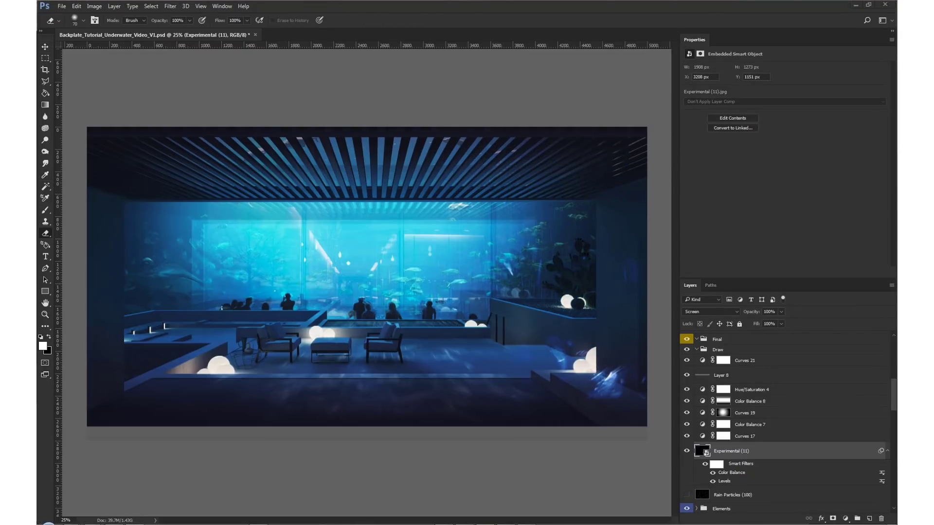
key(Return)
click(710, 311)
click(693, 375)
key(v)
drag(457, 286, 404, 311)
key(Delete)
Position Experimental (11) over the side wall below the cactus planter and rasterize the layer.
drag(663, 304, 603, 269)
key(e)
right_click(728, 451)
click(752, 202)
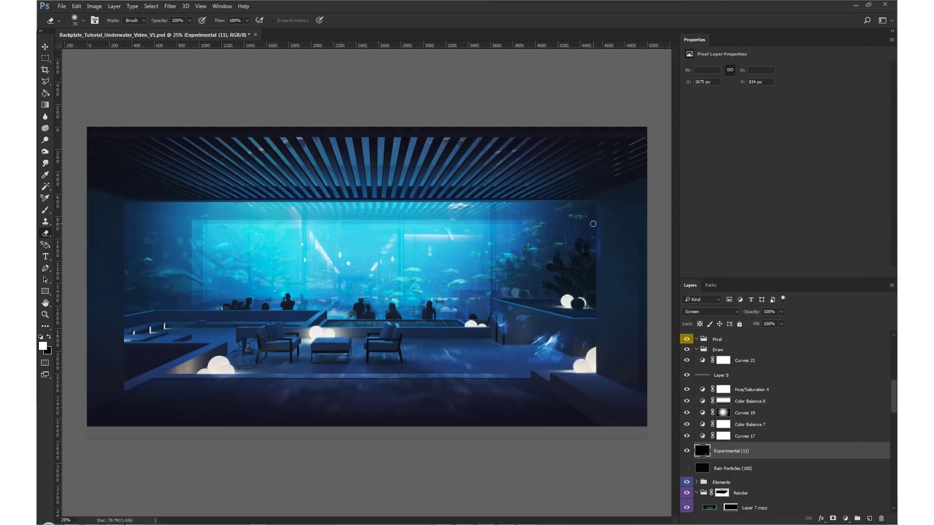
Create a new layer above Curves 21 and sample a bright cyan from the aquarium as the brush color.
key(ctrl+shift+alt+n)
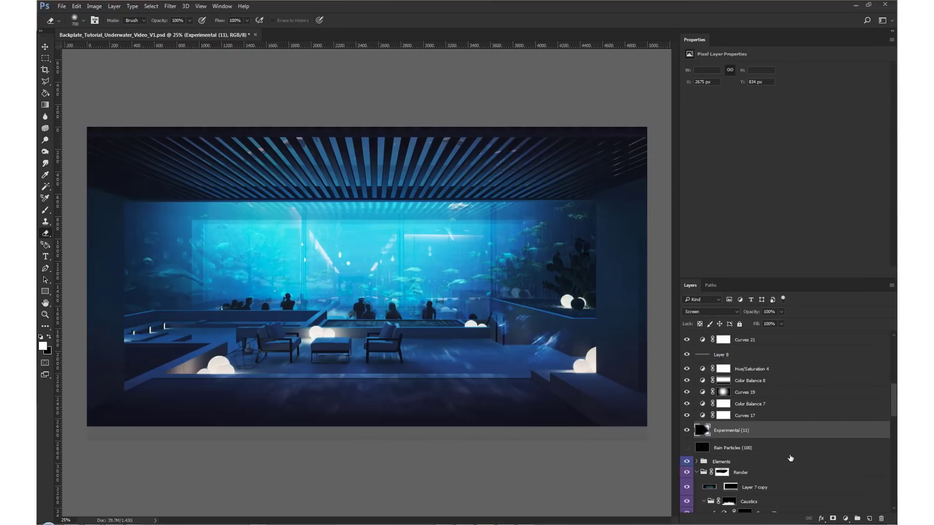
key(z)
click(433, 318)
key(b)
key(F5)
click(310, 90)
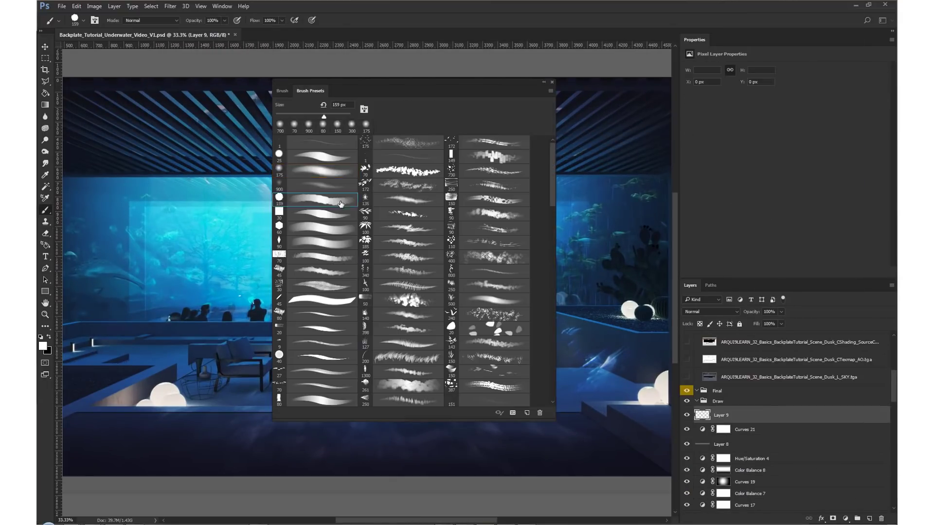
key(i)
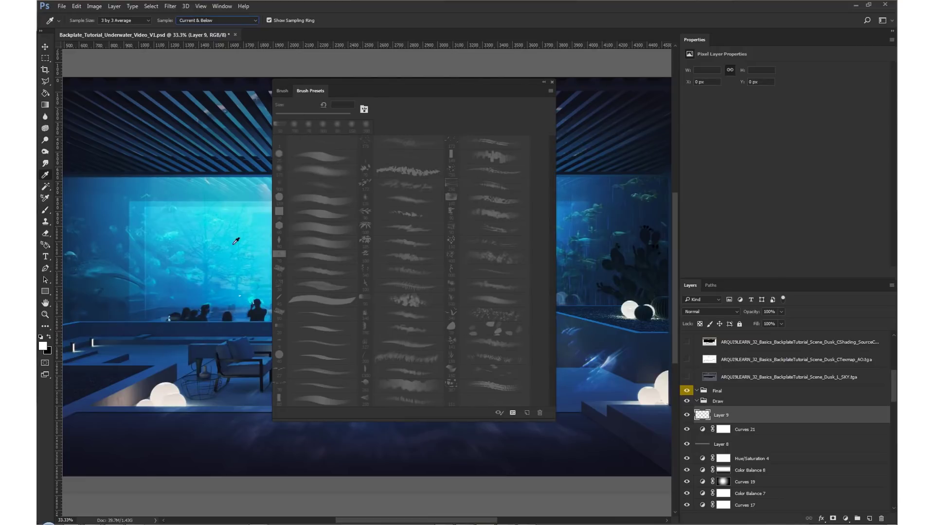
click(223, 272)
key(b)
Test textured brush presets on the new layer, undo the test marks and keep the 30 px brush.
click(489, 272)
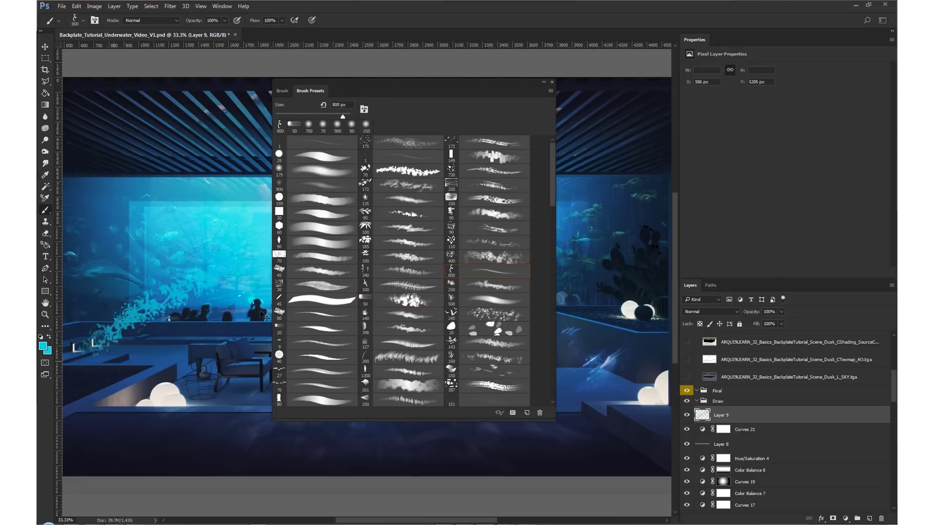
click(402, 375)
click(177, 335)
key(ctrl+z)
key(F5)
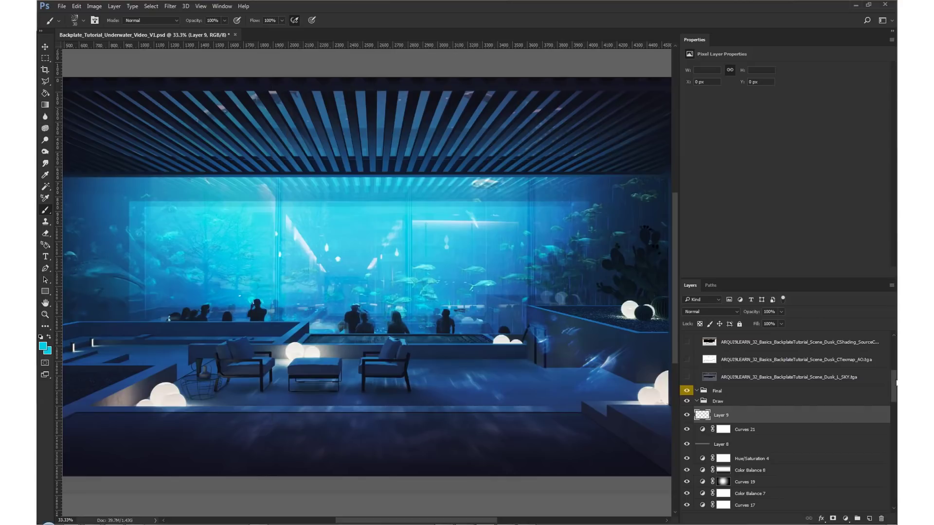
Show the NormalsGeometry pass and select all its upward-facing lavender surfaces with the Magic Wand, Contiguous turned off.
scroll(695, 379, up, 3)
click(687, 345)
click(744, 346)
key(w)
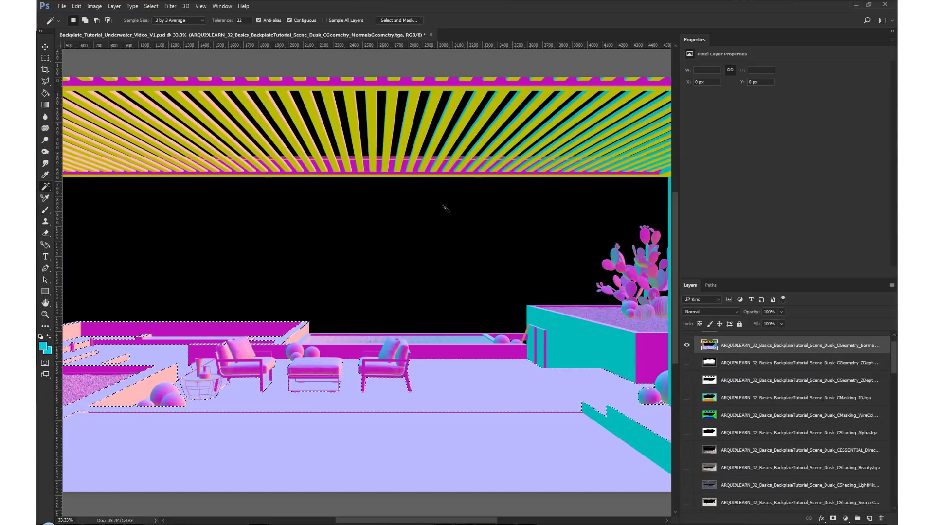
click(268, 398)
click(289, 20)
click(390, 436)
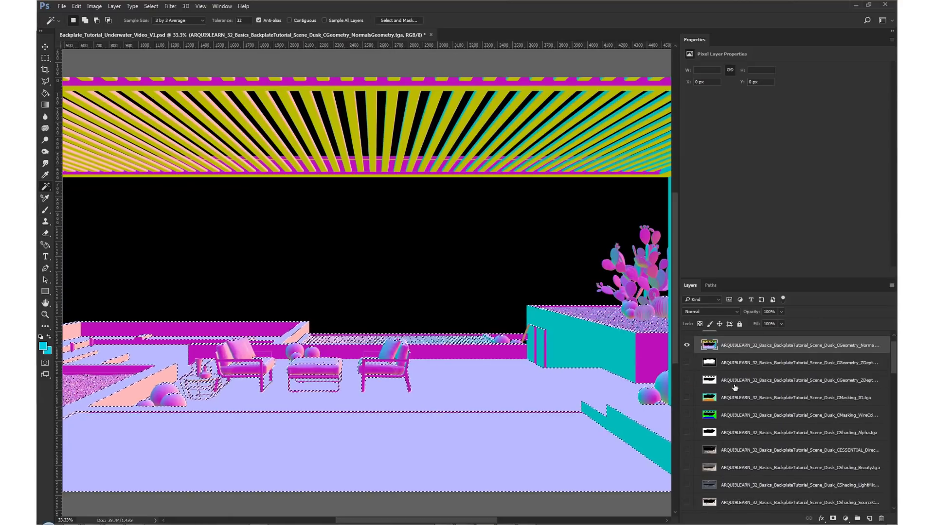
Hide the NormalsGeometry pass and brush light blue highlights on Layer 9 along the pool and step edges.
click(687, 345)
drag(894, 358, 894, 392)
click(725, 406)
key(ctrl+d)
key(b)
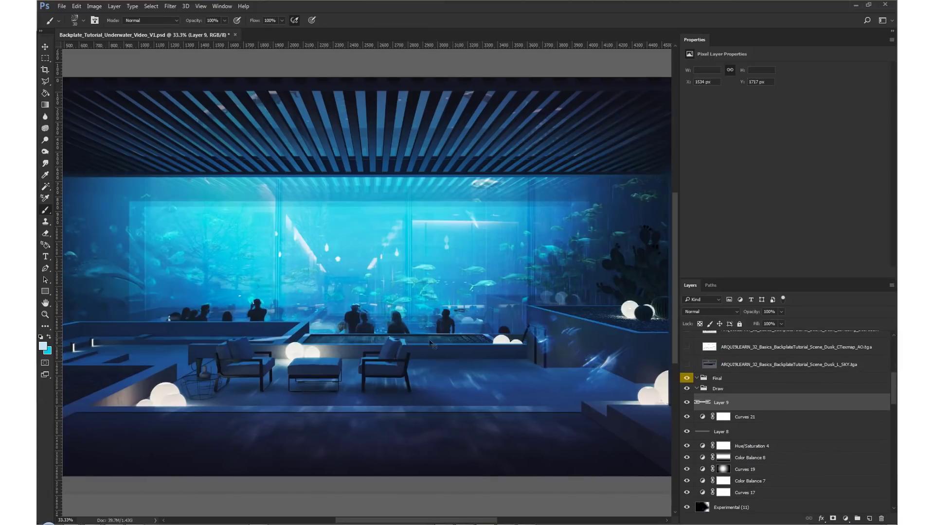
scroll(367, 263, left, 3)
scroll(367, 263, right, 6)
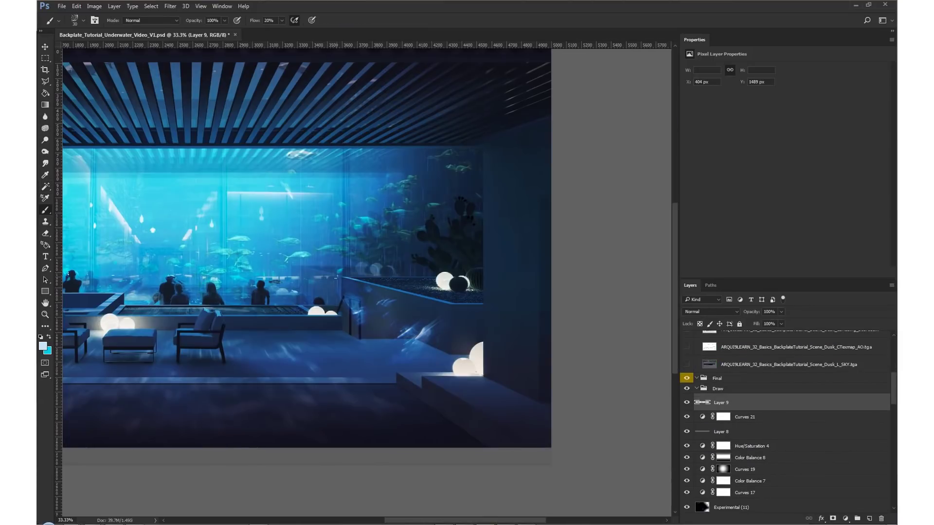
scroll(495, 322, left, 3)
scroll(408, 276, left, 3)
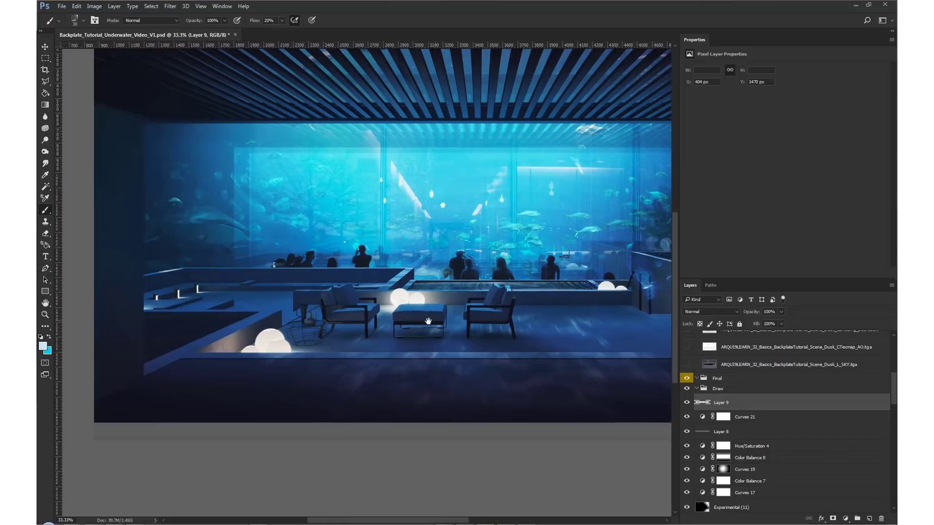
Switch to the 175 px textured brush preset with 20% opacity.
key(F5)
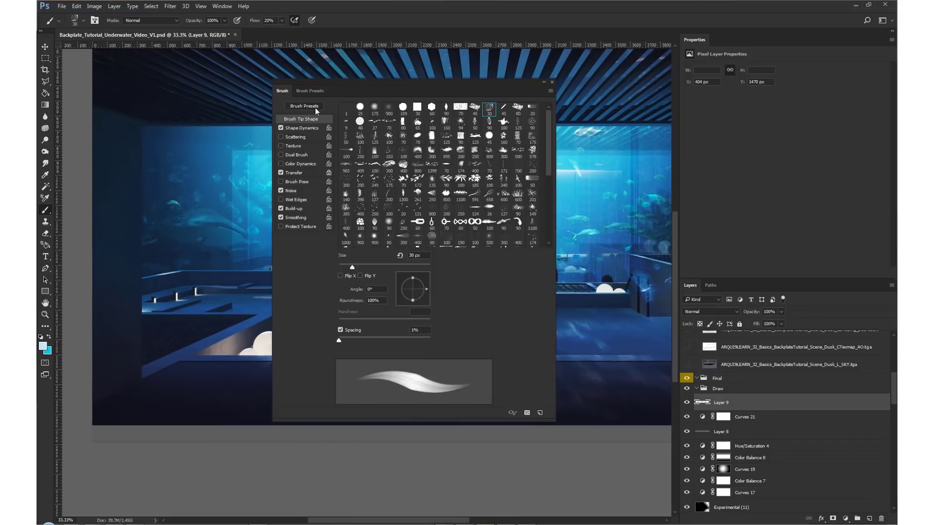
click(485, 322)
key(F5)
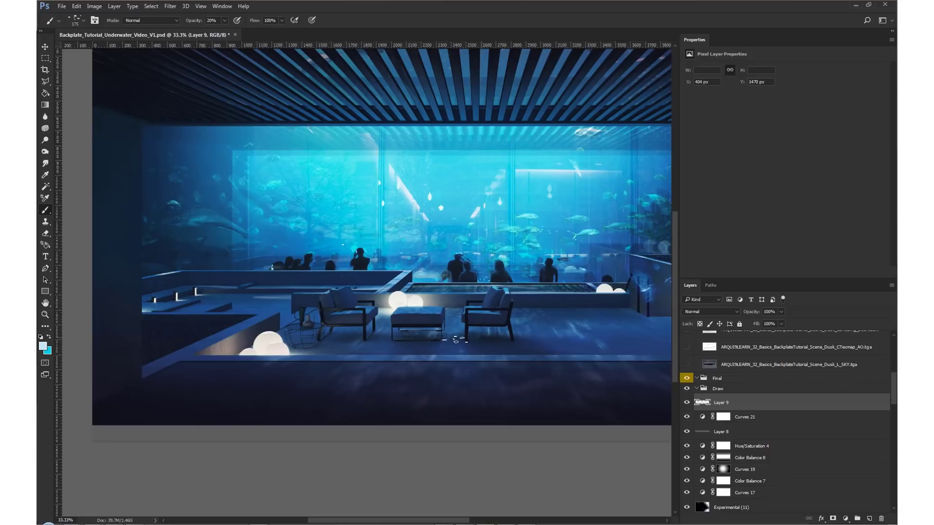
Try other textured brush presets on the floor, settle on the 90 px one and undo the last stroke.
key(F5)
scroll(479, 309, down, 1)
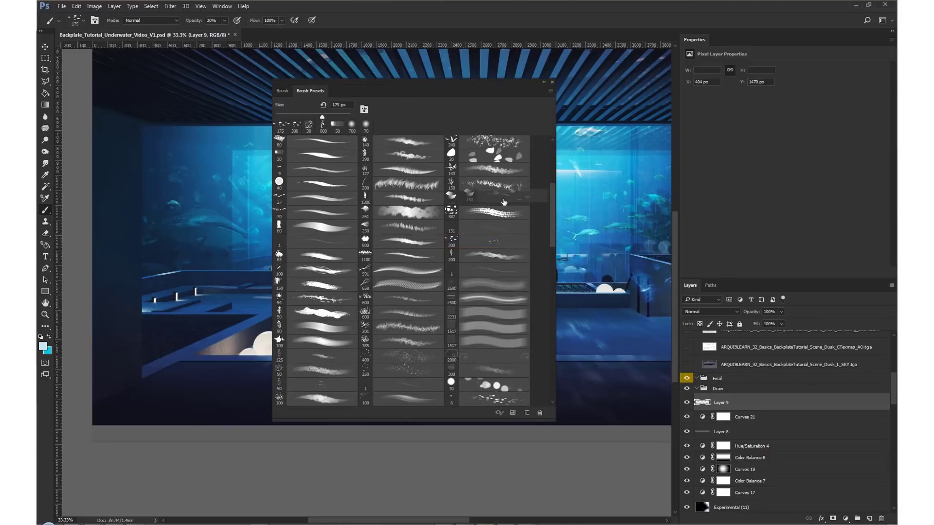
click(479, 309)
key(F5)
key(F5)
click(504, 318)
key(F5)
drag(535, 321, 665, 337)
key(ctrl+z)
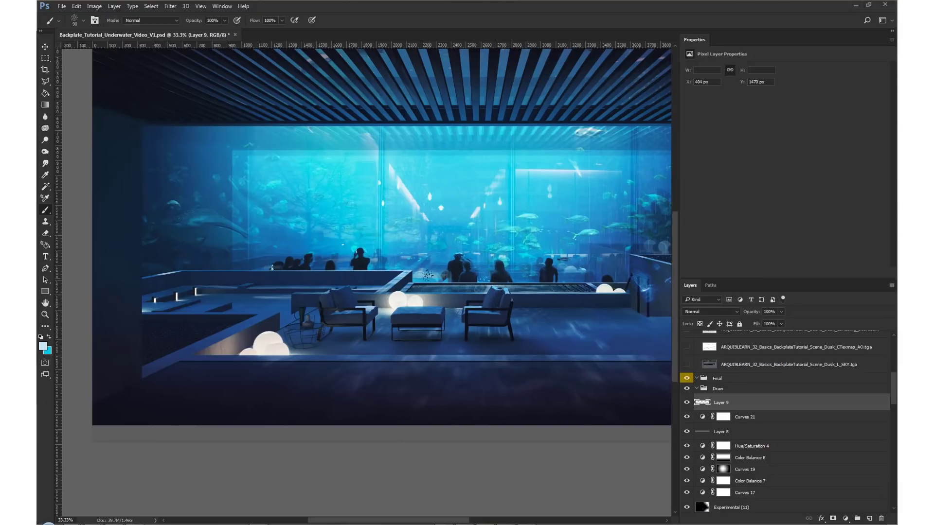
Brush fine light highlights onto the armchair cushions on Layer 9 and set the brush opacity to 30%.
key(z)
alt+click(497, 223)
click(528, 223)
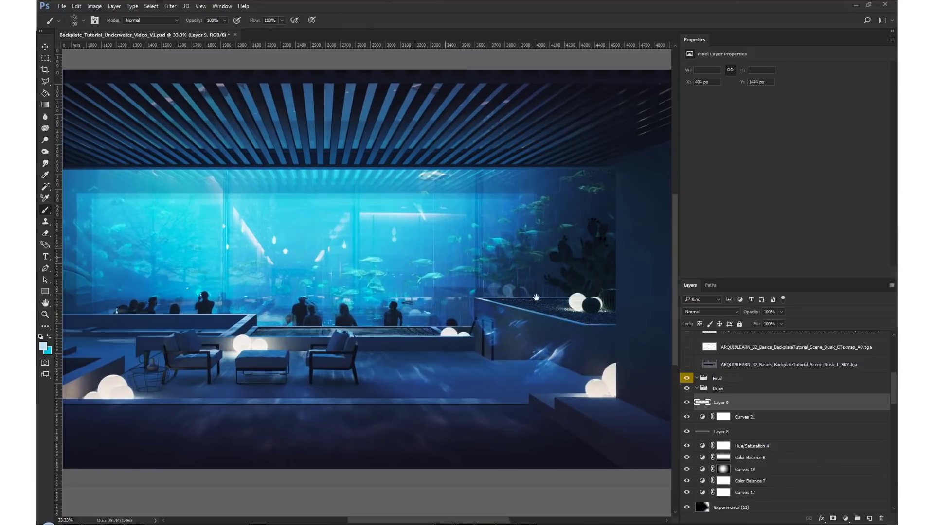
scroll(530, 234, up, 2)
alt+click(533, 242)
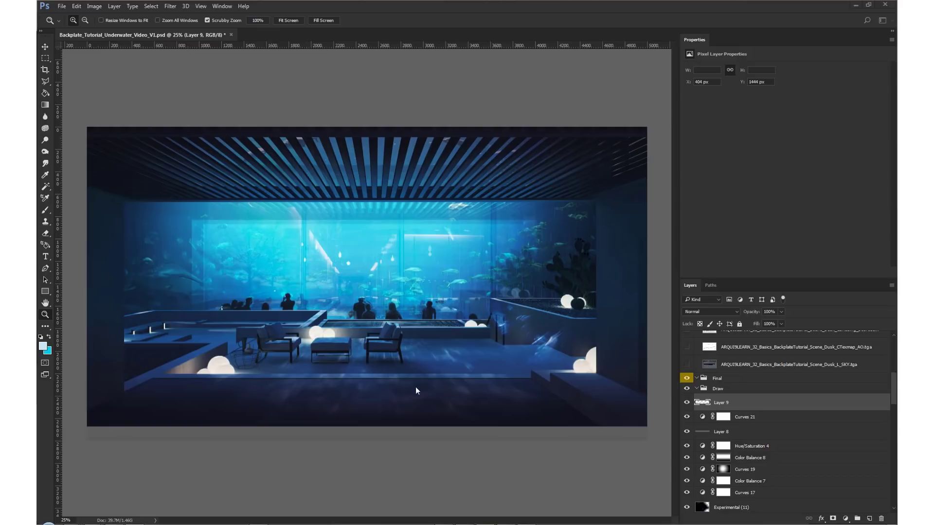
click(342, 337)
key(b)
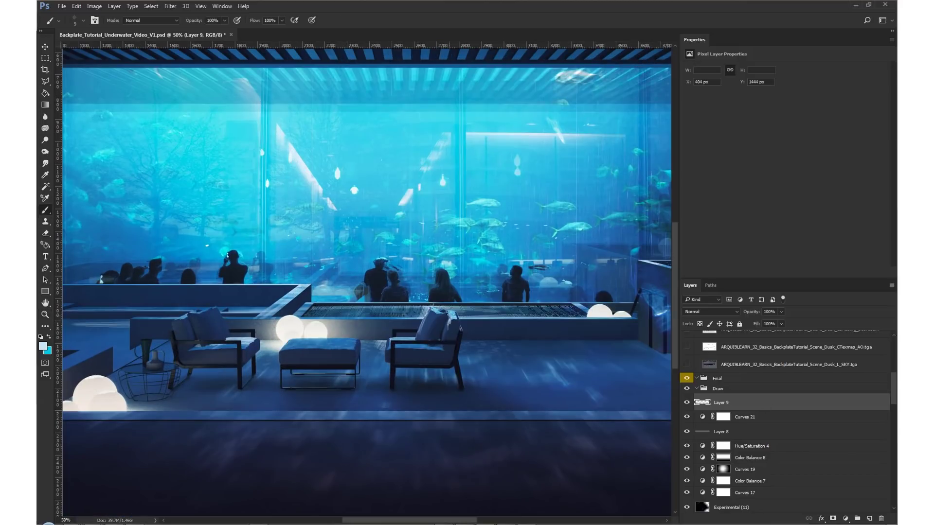
drag(213, 314, 218, 316)
scroll(300, 334, right, 3)
key(3)
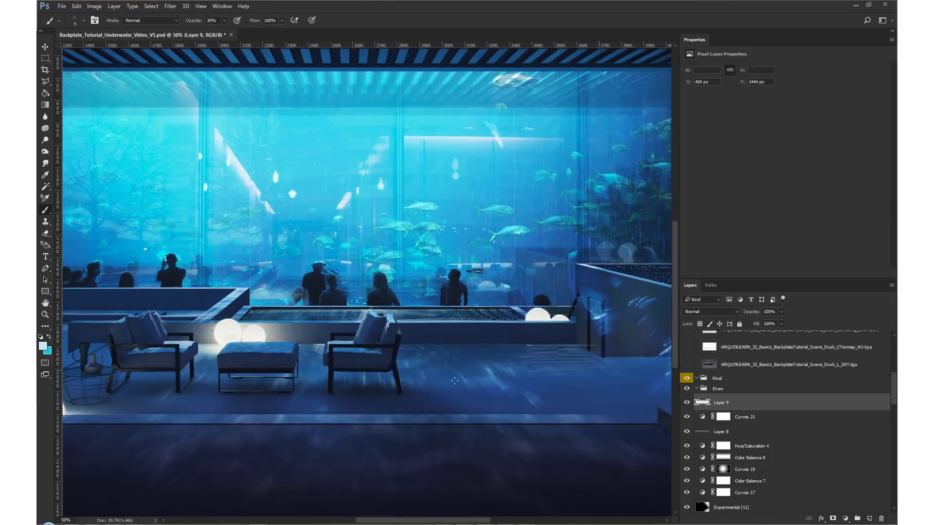
Replace the textured brush with the soft round 175 px preset.
key(z)
scroll(457, 370, down, 2)
scroll(460, 359, up, 1)
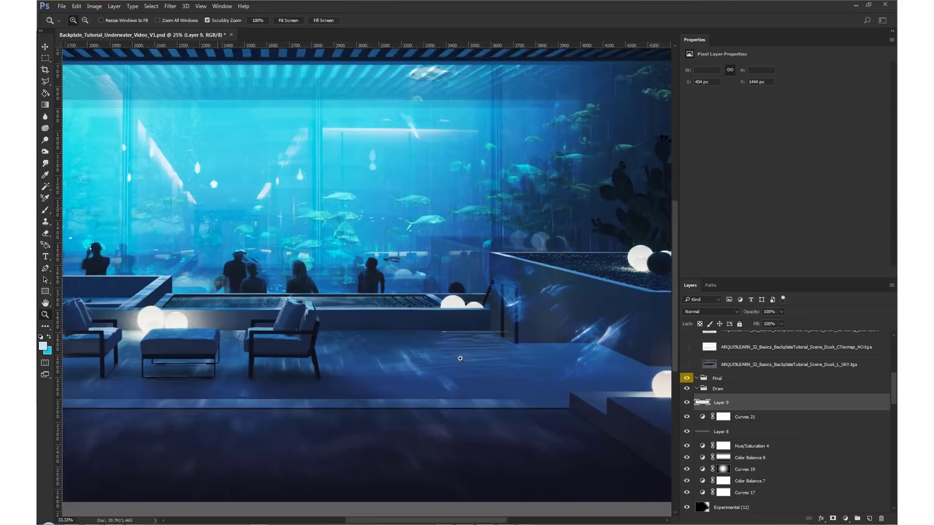
scroll(460, 358, up, 1)
key(b)
scroll(454, 329, down, 1)
key(F5)
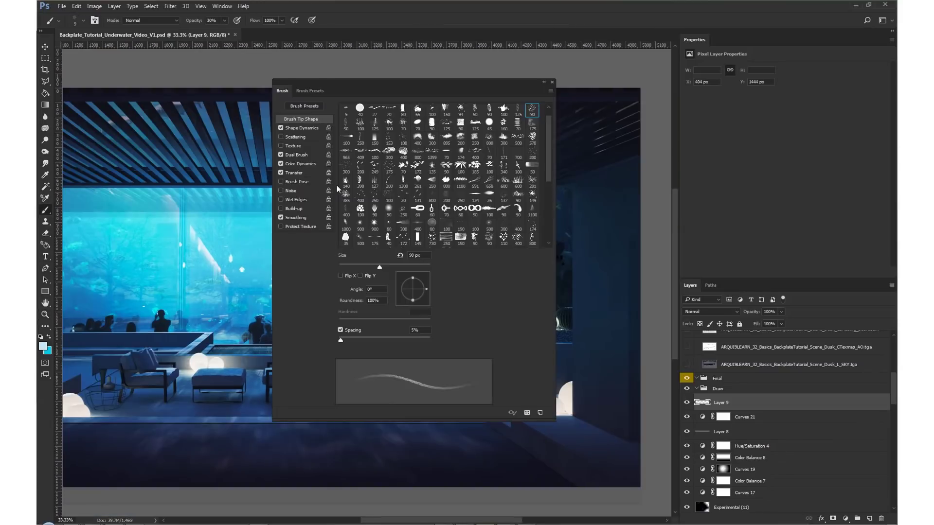
key(F5)
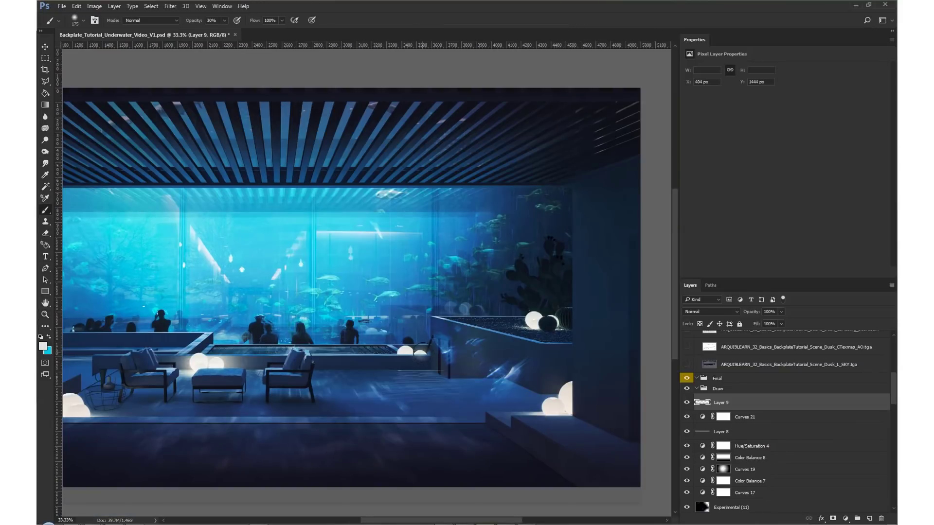
Isolate the glowing spheres with the CMasking_ID pass and tone them on Layer 9 using the soft brush at 10% flow.
scroll(232, 348, left, 2)
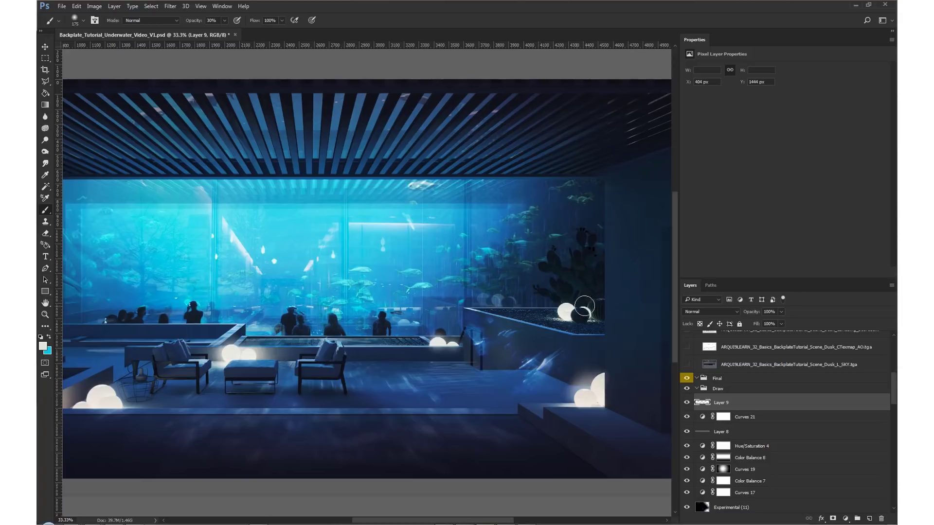
scroll(588, 379, down, 1)
key(1)
key(shift+1)
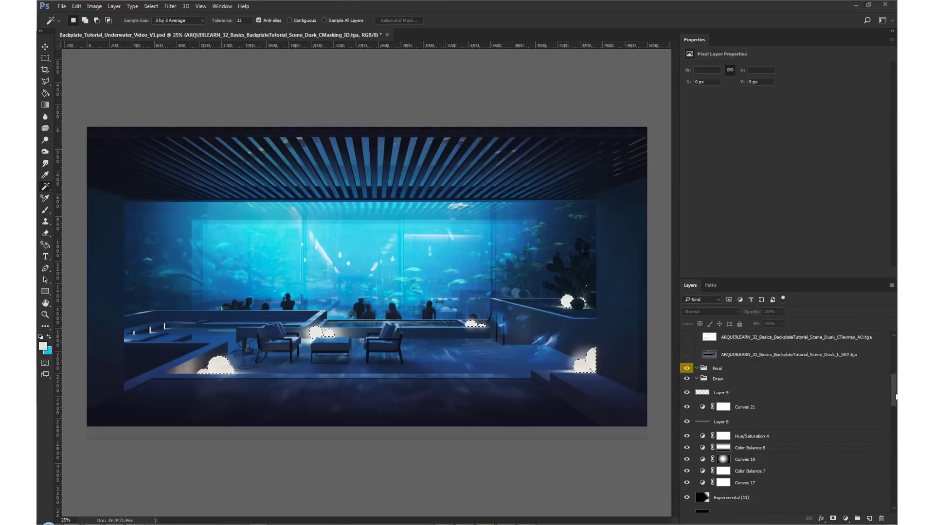
alt+click(343, 328)
key(ctrl+h)
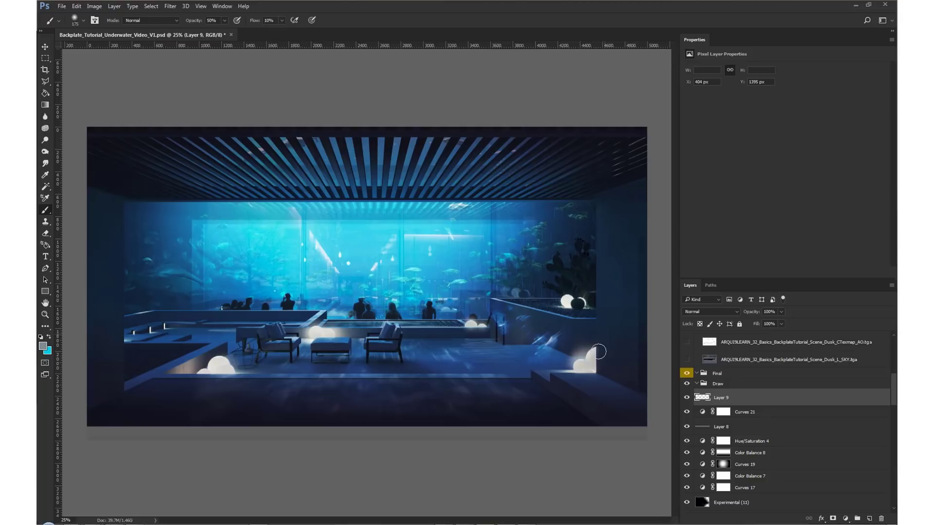
Preview the render passes in isolation and place the CShading_LightMix pass beneath Layer 9 with a black layer mask.
scroll(778, 413, up, 3)
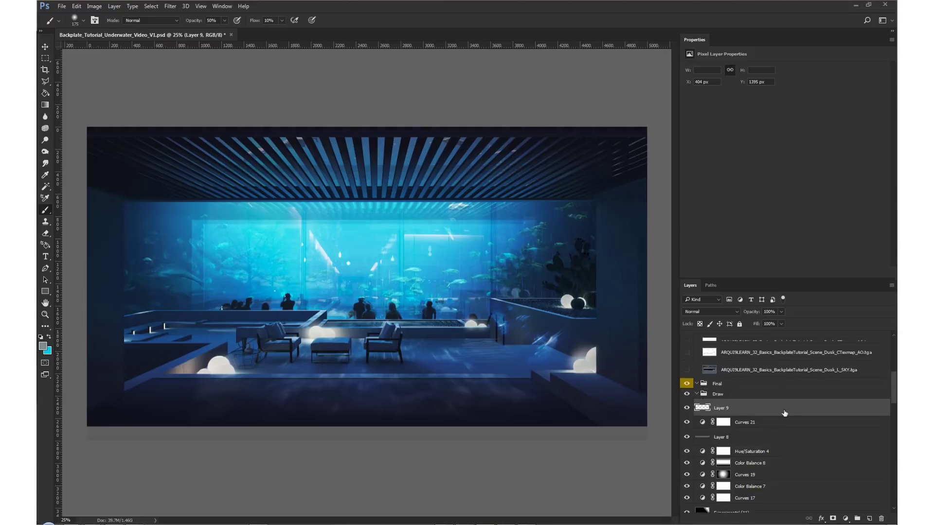
alt+click(687, 475)
alt+click(687, 475)
alt+click(686, 493)
scroll(690, 496, down, 3)
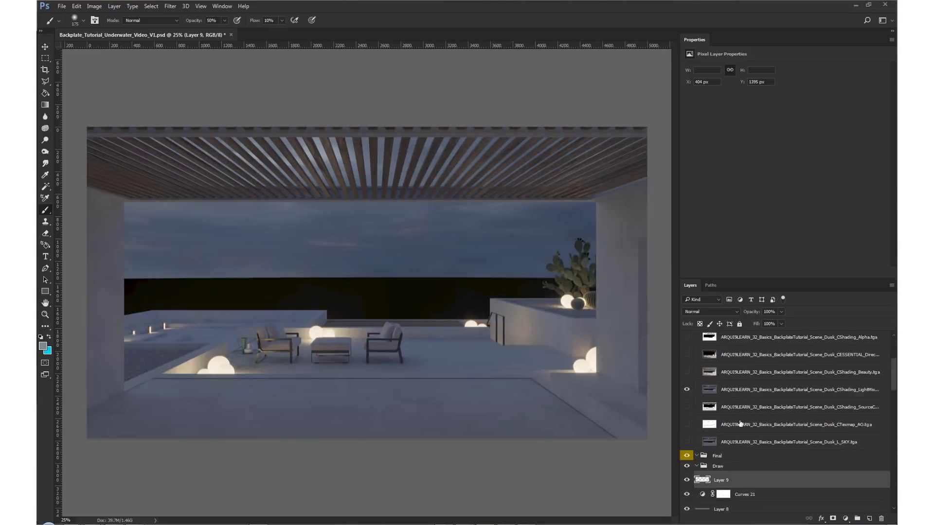
alt+click(686, 348)
drag(763, 427, 763, 445)
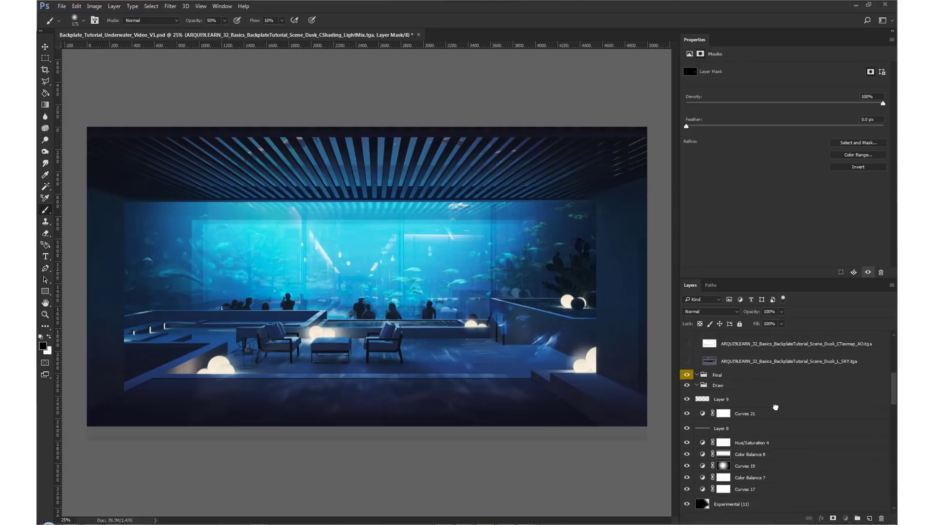
Darken the CShading_LightMix layer with Levels, setting the midtone input to 0.42.
key(ctrl+l)
drag(472, 213, 501, 213)
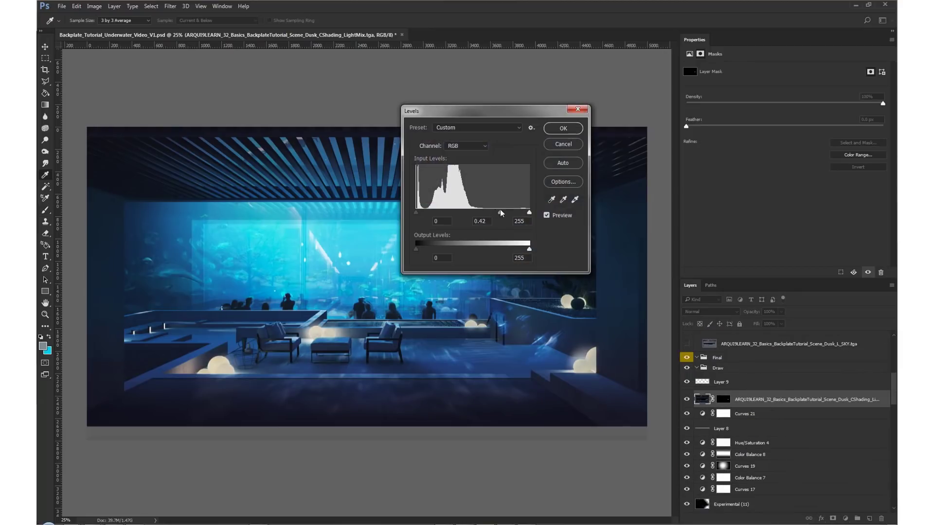
click(563, 128)
Return to Layer 9 and load a finer textured brush preset with cyan as the foreground color.
key(b)
scroll(724, 421, up, 1)
click(724, 414)
scroll(418, 253, up, 3)
key(F5)
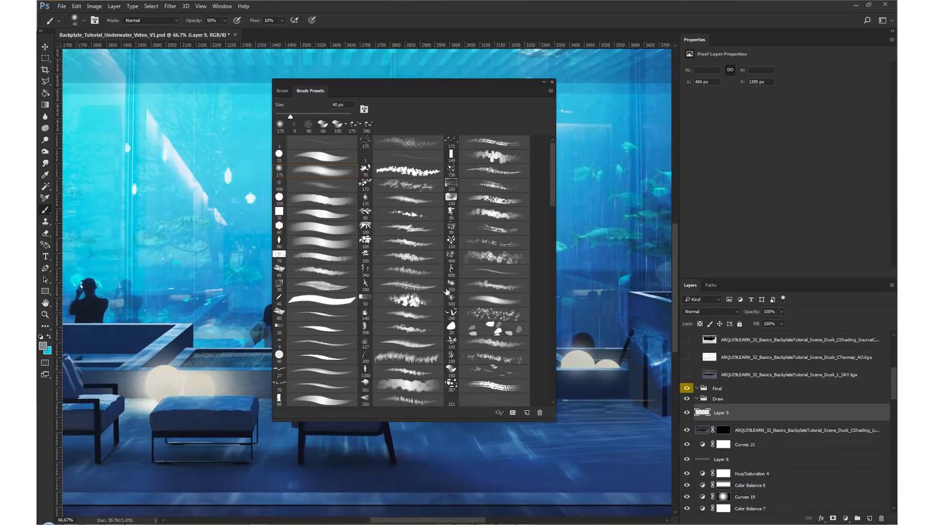
click(339, 276)
key(F5)
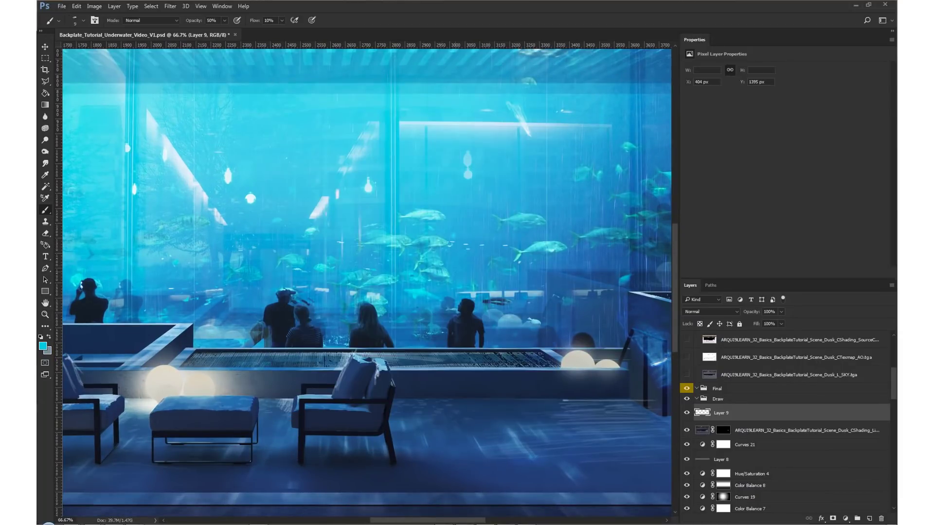
Undo the last brush stroke on Layer 9 and examine the overall lounge and aquarium composition.
key(ctrl+z)
scroll(395, 342, left, 2)
scroll(395, 342, up, 1)
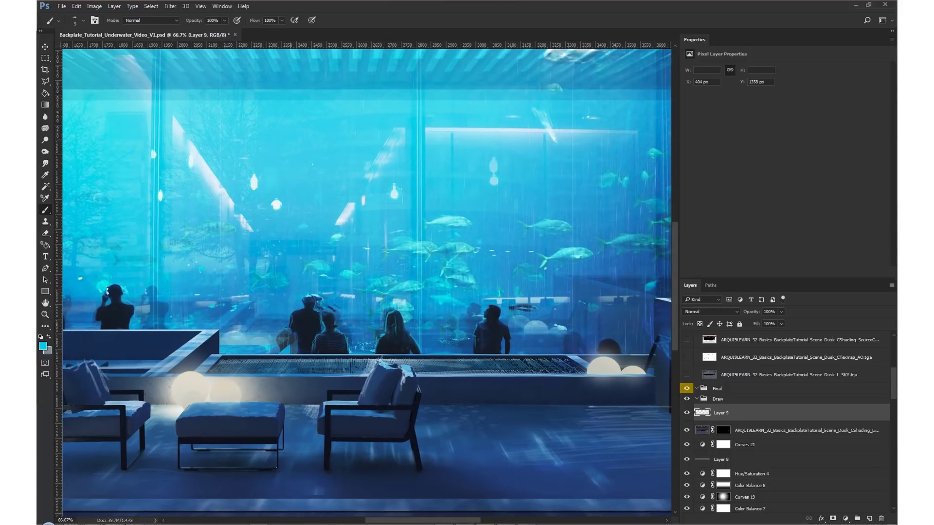
scroll(368, 282, left, 10)
scroll(367, 283, down, 2)
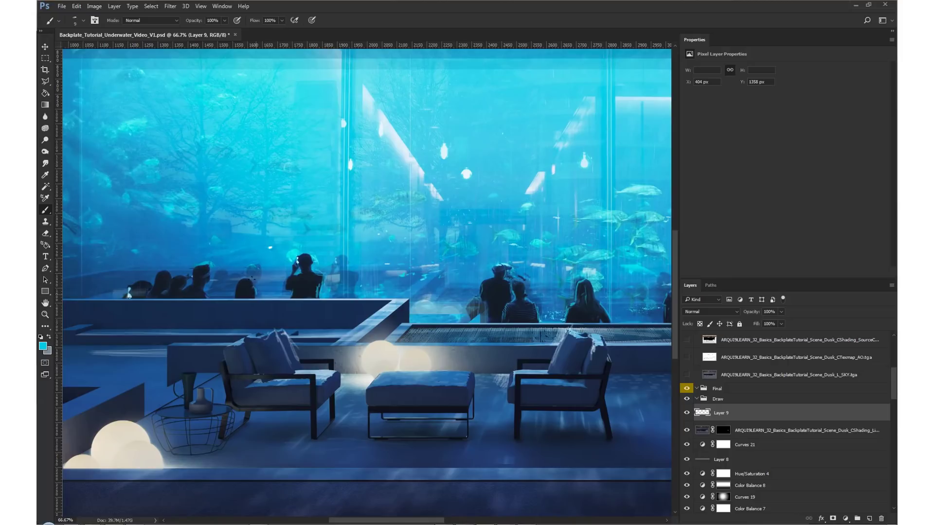
scroll(184, 286, down, 2)
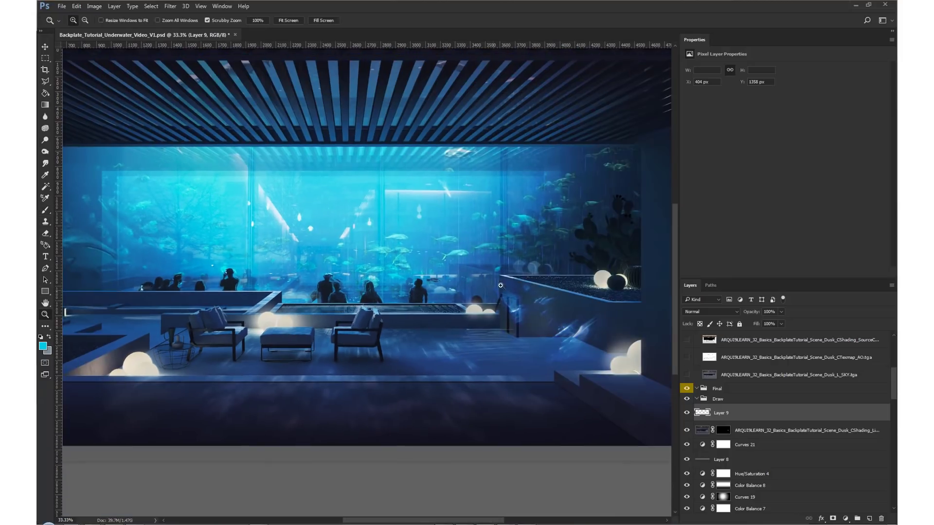
scroll(354, 344, down, 1)
scroll(355, 344, up, 1)
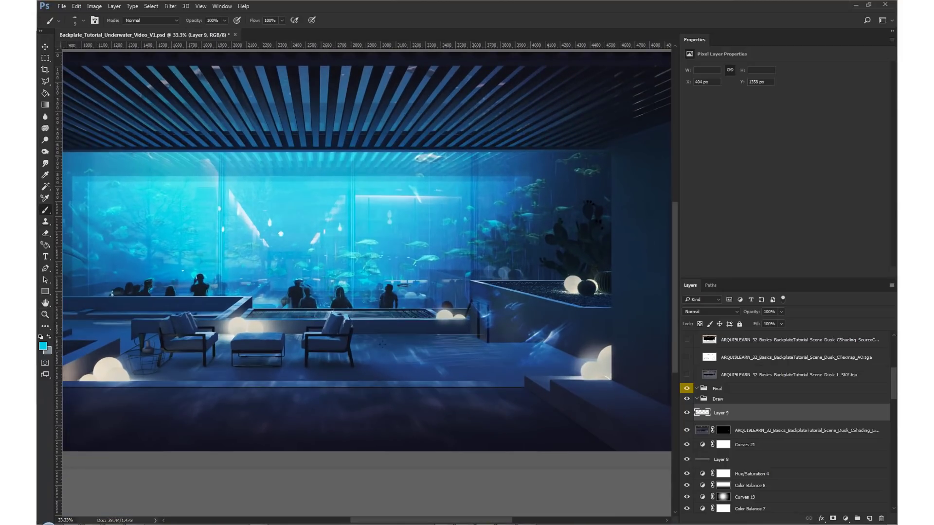
key(z)
alt+click(478, 157)
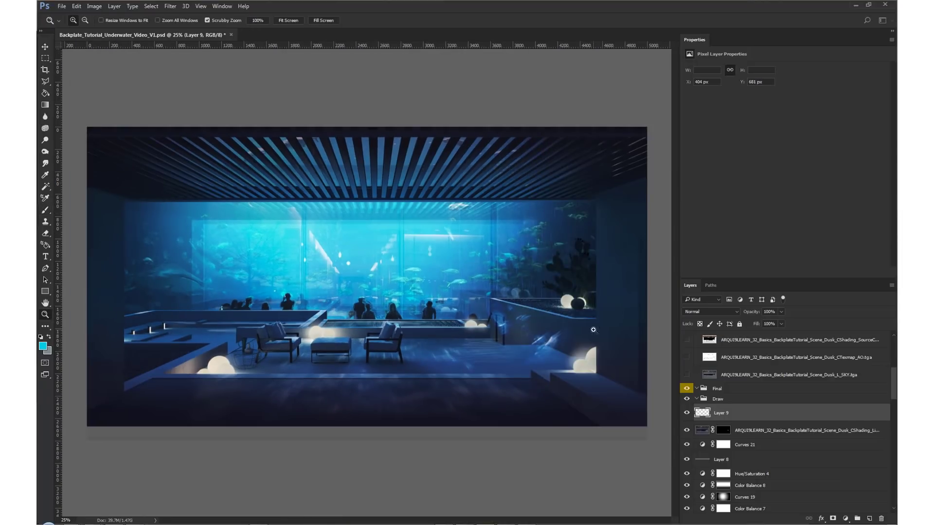
Darken Curves 17 with a point at input 104, output 80, and mask out the aquarium window using a large soft black brush.
scroll(729, 438, down, 2)
click(731, 437)
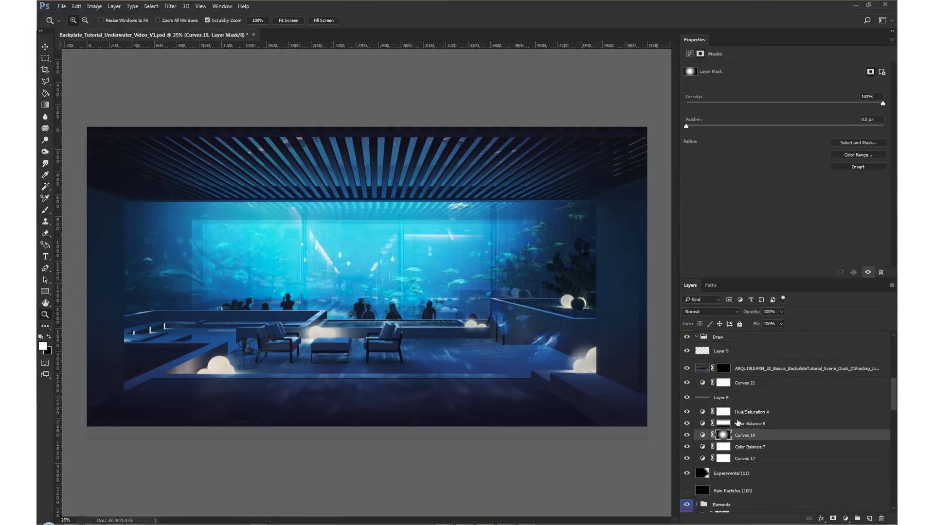
click(723, 458)
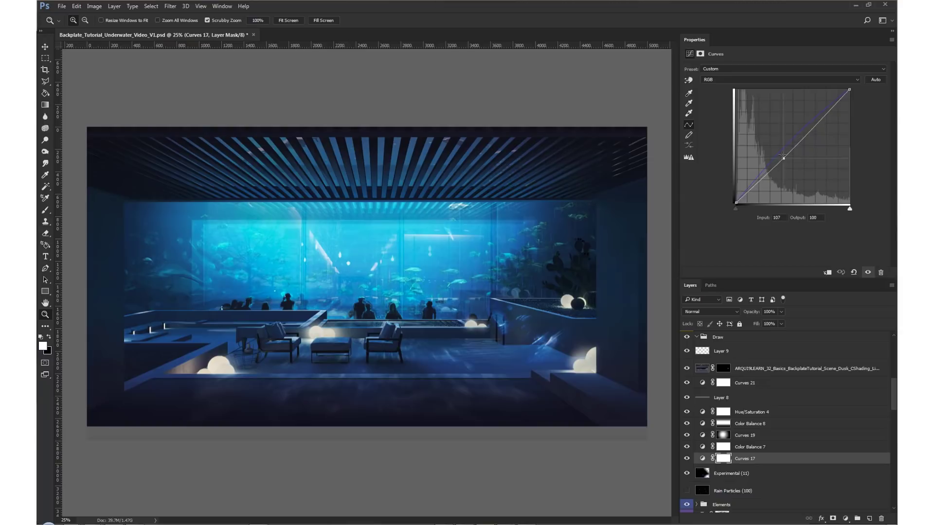
key(b)
right_click(273, 80)
scroll(340, 243, down, 3)
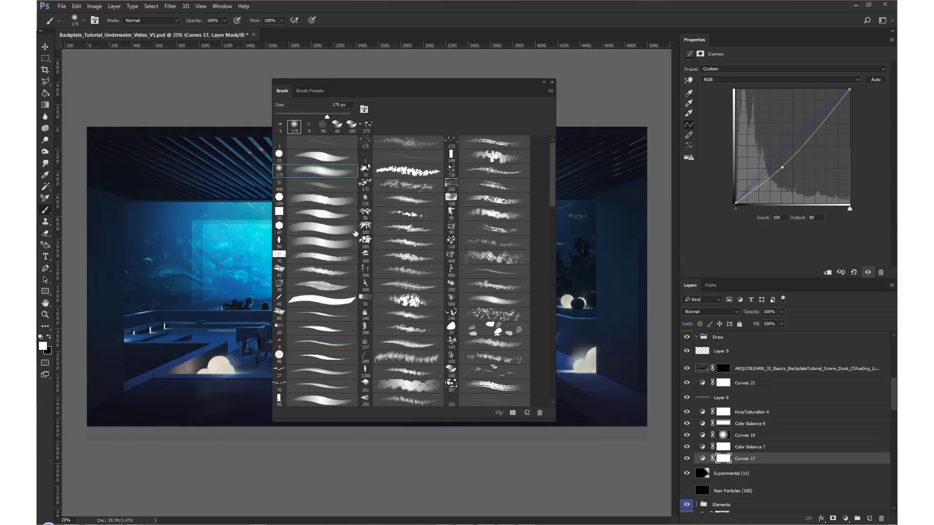
key(Escape)
key(x)
click(354, 260)
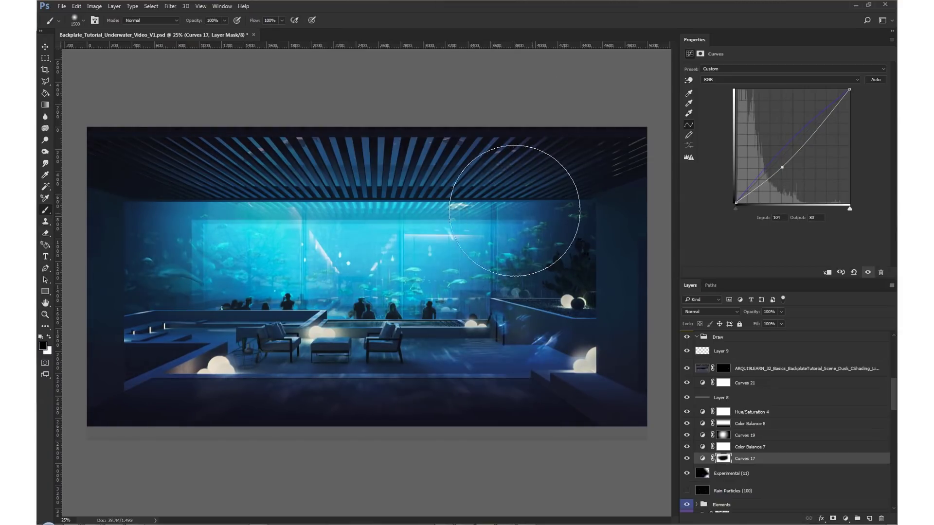
Set Color Balance 8's midtone Cyan–Red value to -69 and paint white on its mask to extend the tint.
click(723, 423)
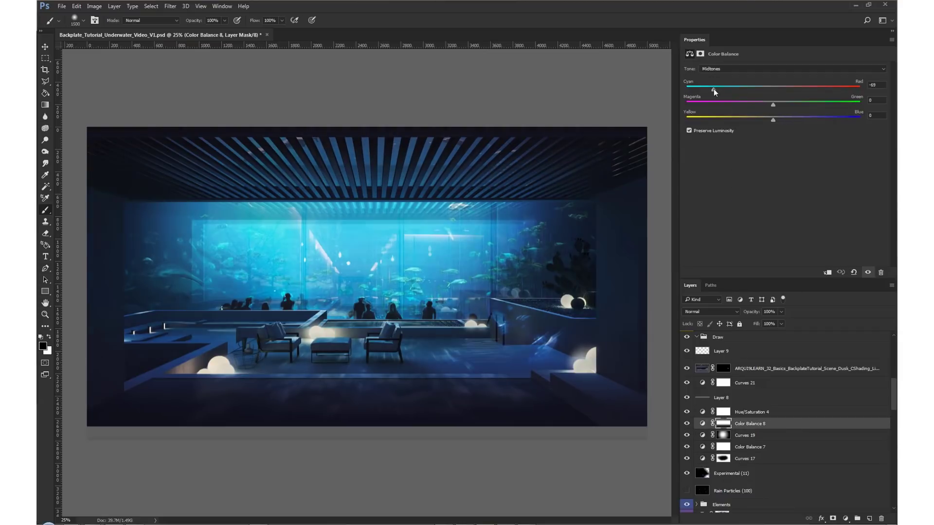
key(x)
Select the Experimental (11) light overlay and move it upward and to the right, off the lounge floor.
key(v)
right_click(562, 319)
click(608, 158)
mouse_move(510, 383)
mouse_down()
mouse_move(513, 347)
mouse_move(467, 273)
mouse_move(506, 230)
mouse_move(571, 264)
mouse_up()
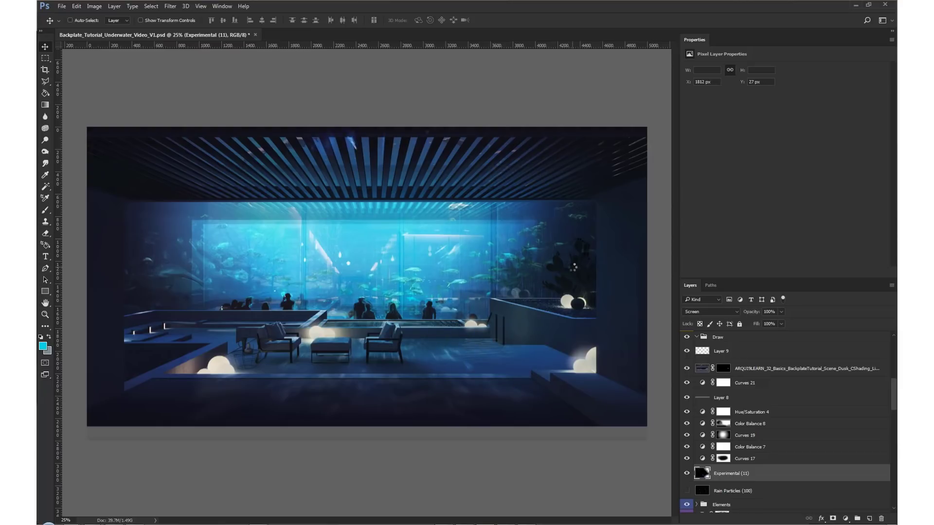
Flip the canvas horizontally and paint a cyan edge highlight along the low wall on Layer 9 with a different brush preset.
key(ctrl+shift+h)
scroll(724, 358, up, 2)
click(724, 403)
key(b)
key(F5)
click(417, 107)
key(F5)
drag(520, 342, 628, 341)
Reduce the brush size and paint a thin vertical cyan highlight along the outer edge of the aquarium window at 30% opacity.
key(bracketleft)
key(bracketleft)
key(bracketleft)
drag(611, 382, 610, 199)
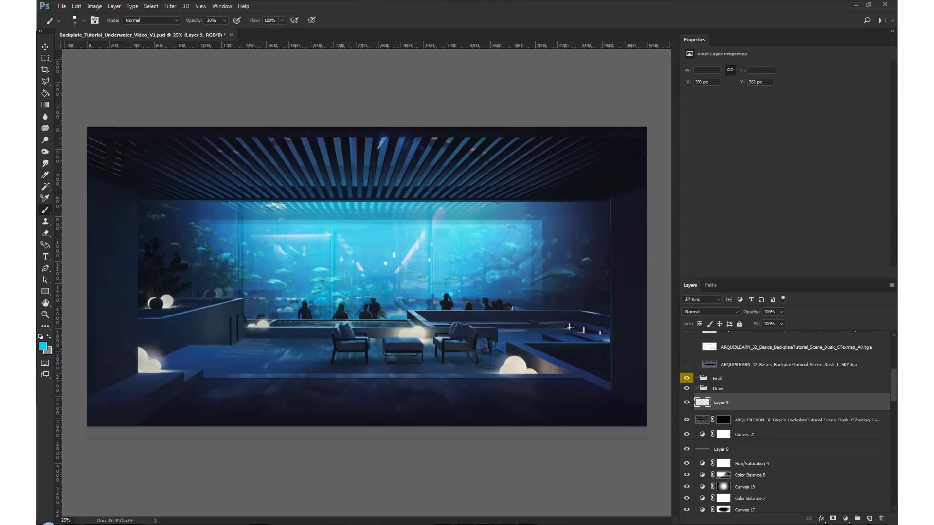